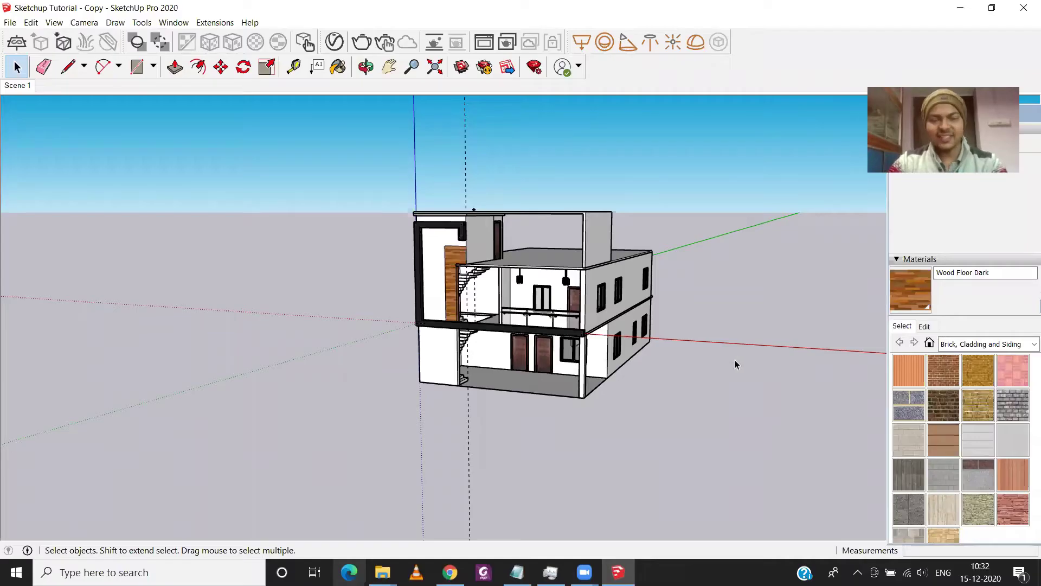
Orbit and zoom around the house to inspect its roof, front and side staircase.
key("o")
mouse_move(537, 416)
left_mouse_down()
mouse_move(506, 426)
mouse_move(691, 443)
left_mouse_up()
key("space")
scroll(705, 390, "up", 2)
scroll(721, 358, "up", 3)
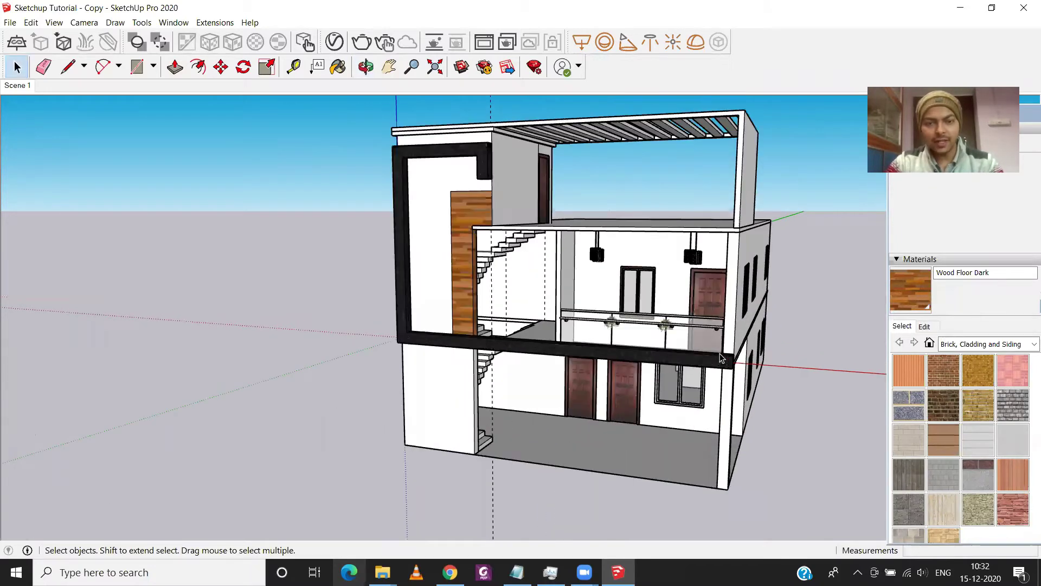
scroll(722, 357, "up", 1)
scroll(721, 357, "up", 2)
scroll(720, 357, "up", 1)
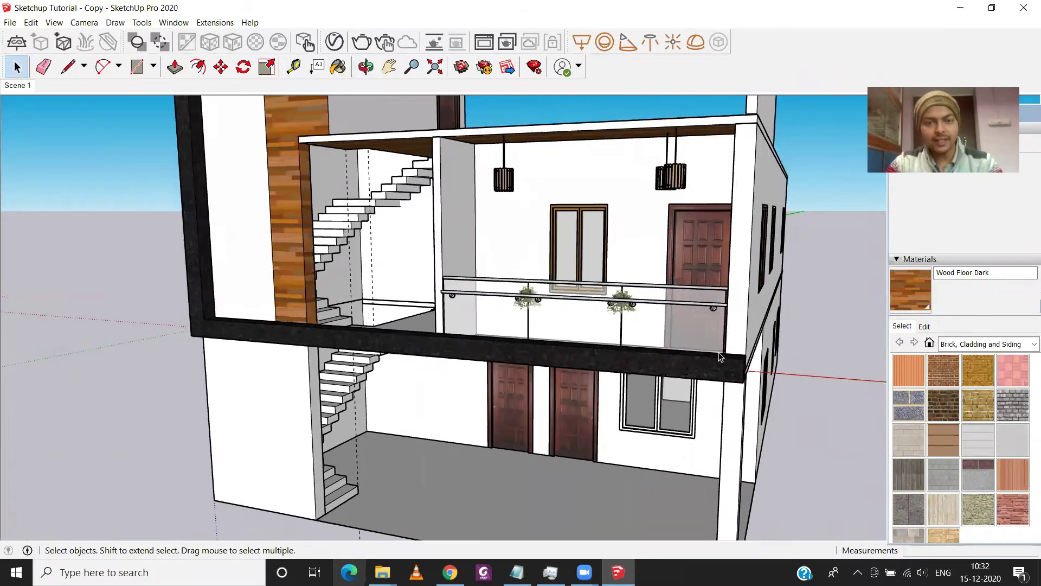
scroll(653, 235, "up", 2)
scroll(653, 235, "up", 2)
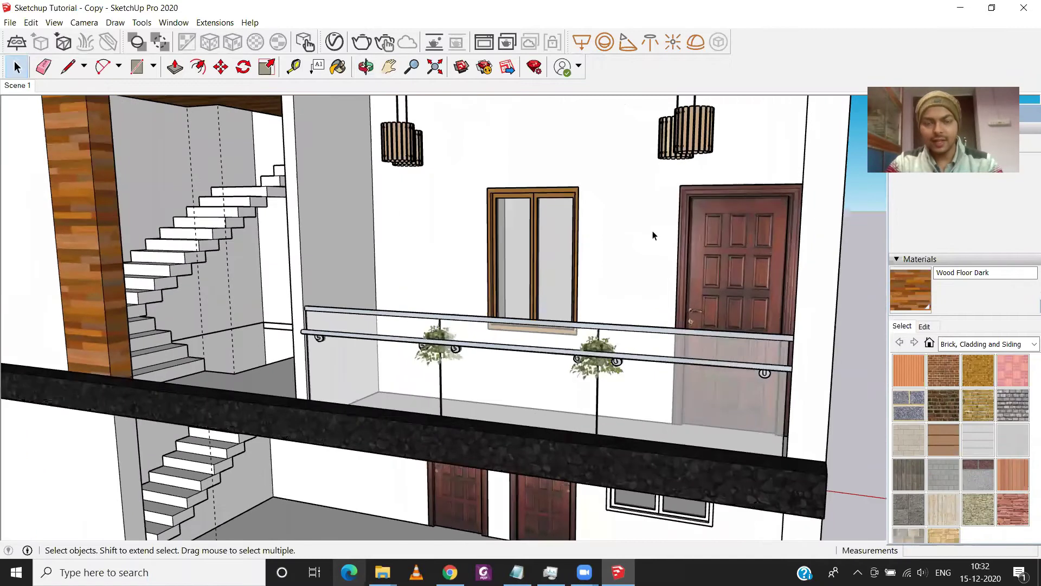
scroll(651, 235, "down", 1)
scroll(650, 236, "down", 2)
scroll(648, 238, "down", 2)
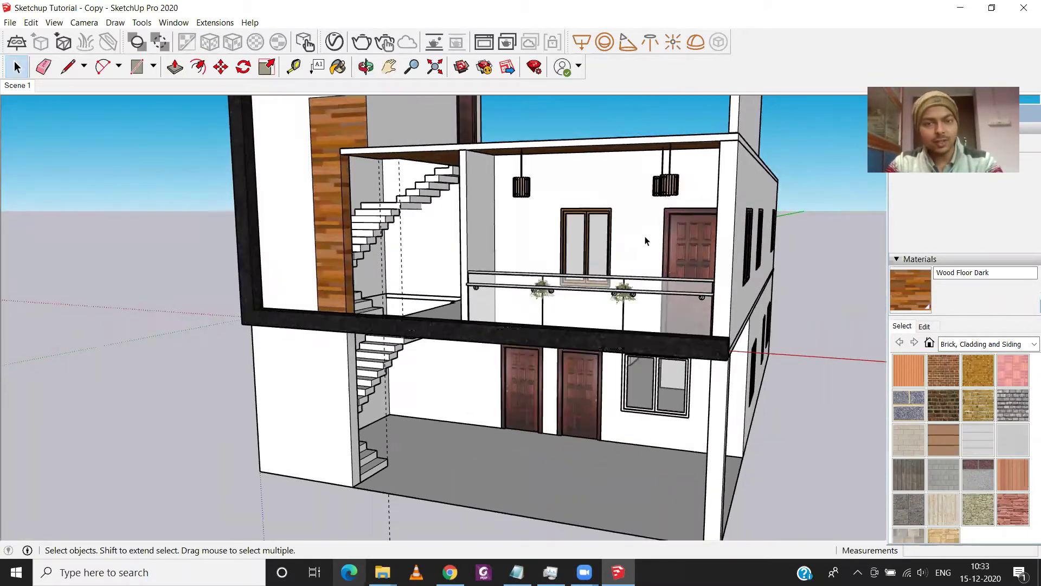
scroll(646, 241, "down", 1)
scroll(644, 241, "down", 1)
scroll(644, 243, "down", 1)
scroll(642, 243, "down", 1)
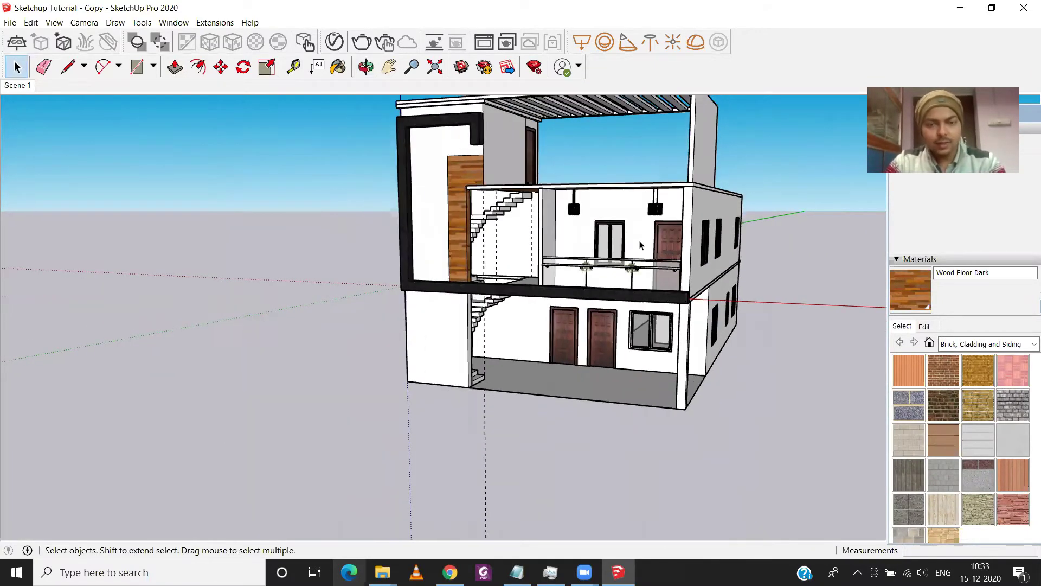
scroll(641, 245, "down", 1)
middle_click_drag(641, 244, 602, 279)
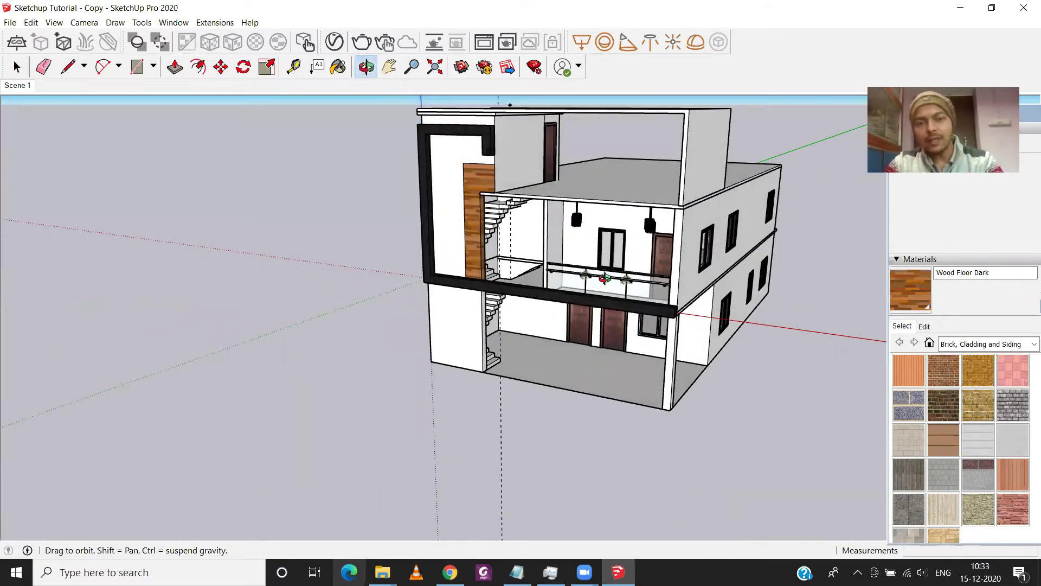
mouse_move(604, 279)
middle_mouse_down()
mouse_move(658, 200)
mouse_move(698, 270)
middle_mouse_up()
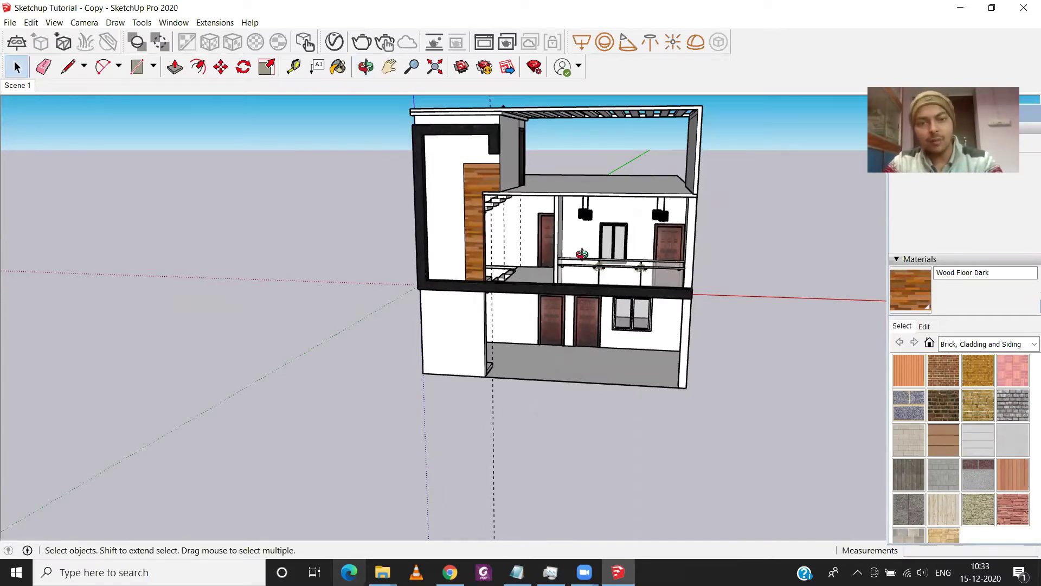
middle_click_drag(582, 254, 653, 199)
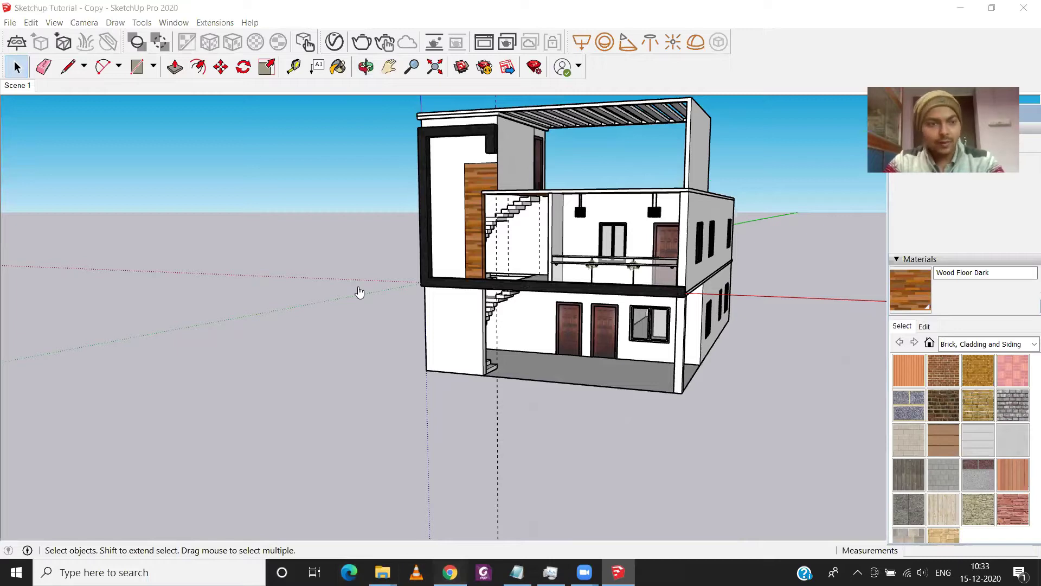
In Chrome, scroll the Google Images landscape results to the green hills picture.
key("alt+Tab")
scroll(312, 340, "down", 2)
scroll(312, 340, "down", 1)
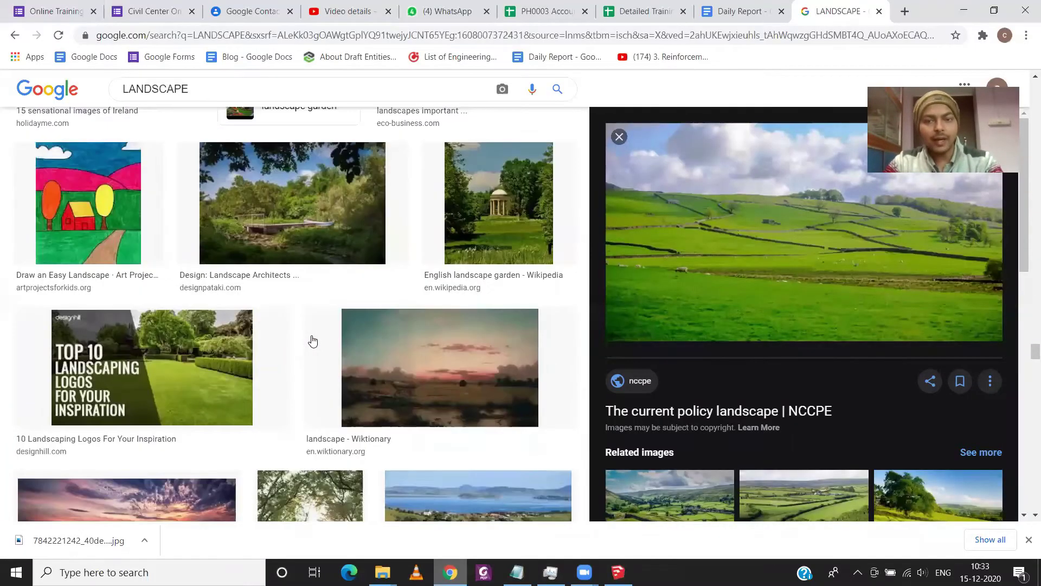
scroll(312, 340, "down", 1)
scroll(308, 339, "down", 2)
scroll(308, 339, "down", 3)
scroll(306, 340, "down", 3)
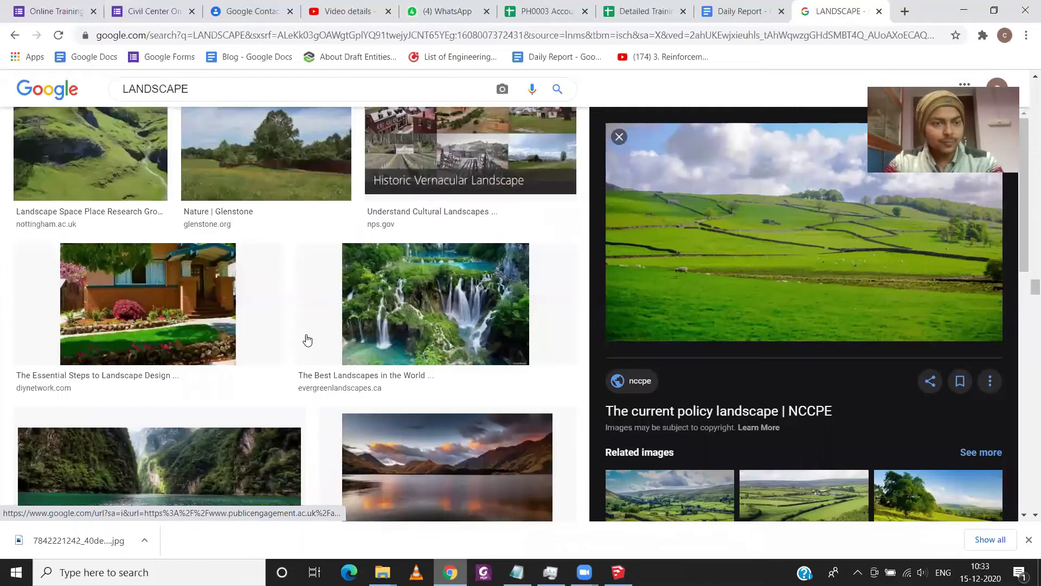
scroll(399, 311, "up", 2)
scroll(358, 280, "down", 3)
scroll(358, 280, "down", 3)
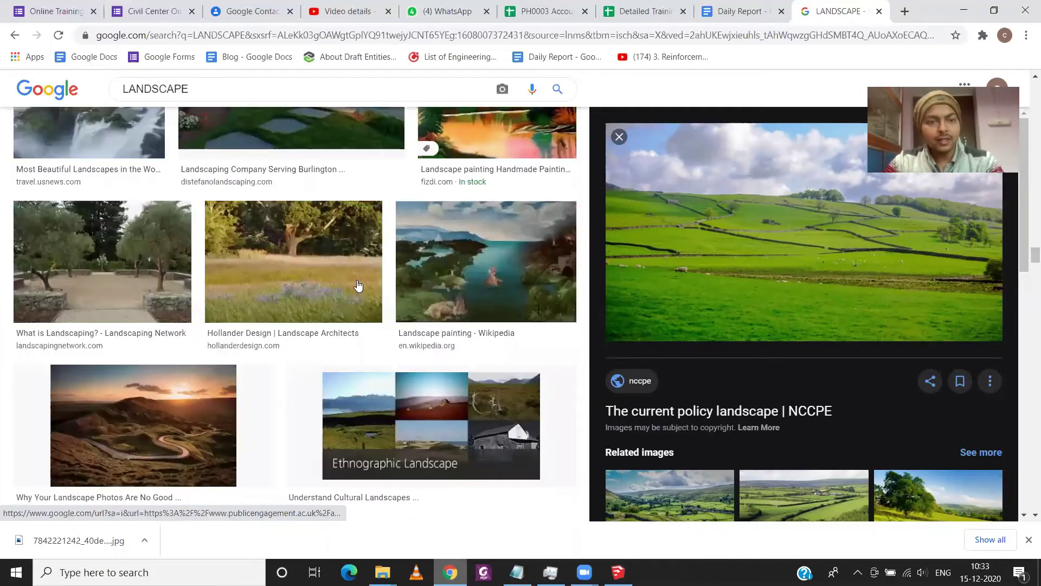
Save the green hills image to Downloads under the existing file name, replacing it.
right_click(769, 243)
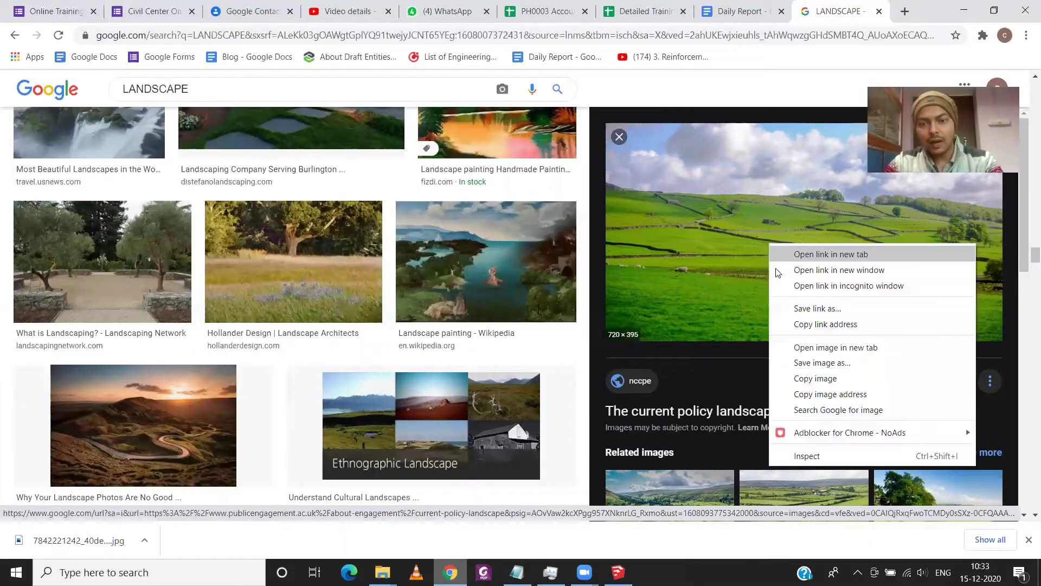
left_click(814, 365)
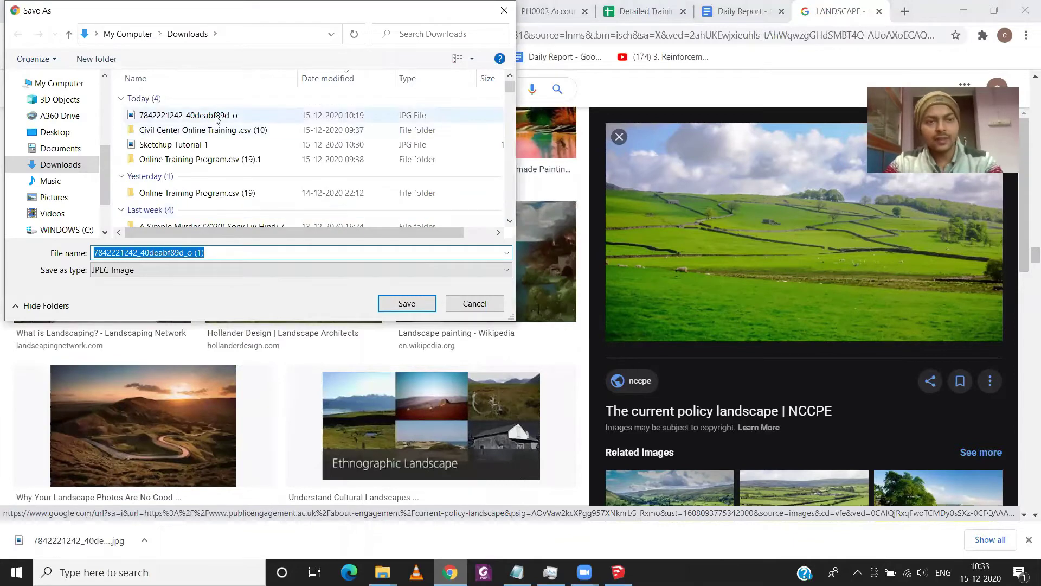
left_click(260, 115)
left_click(416, 312)
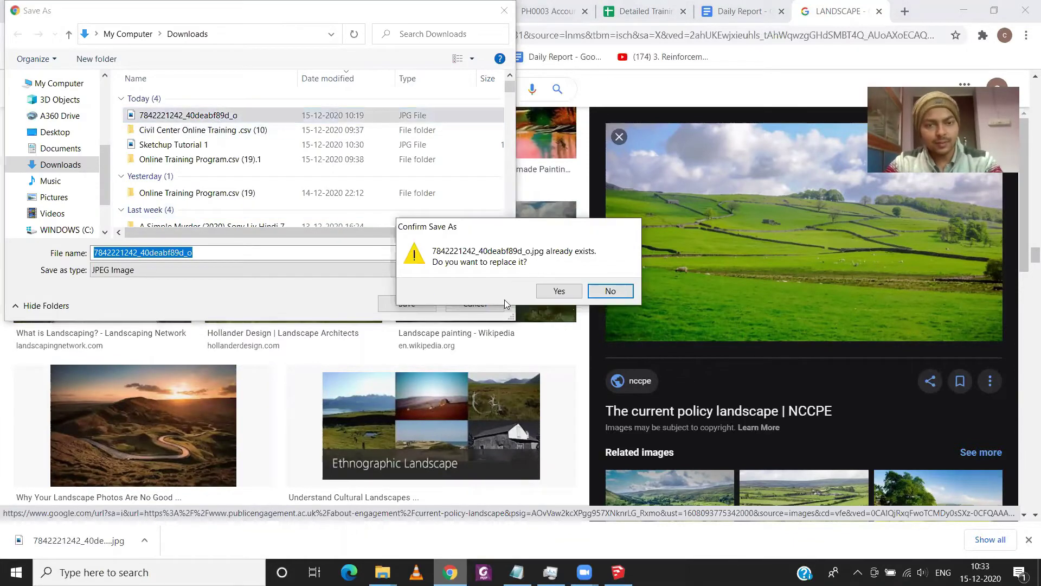
key("y")
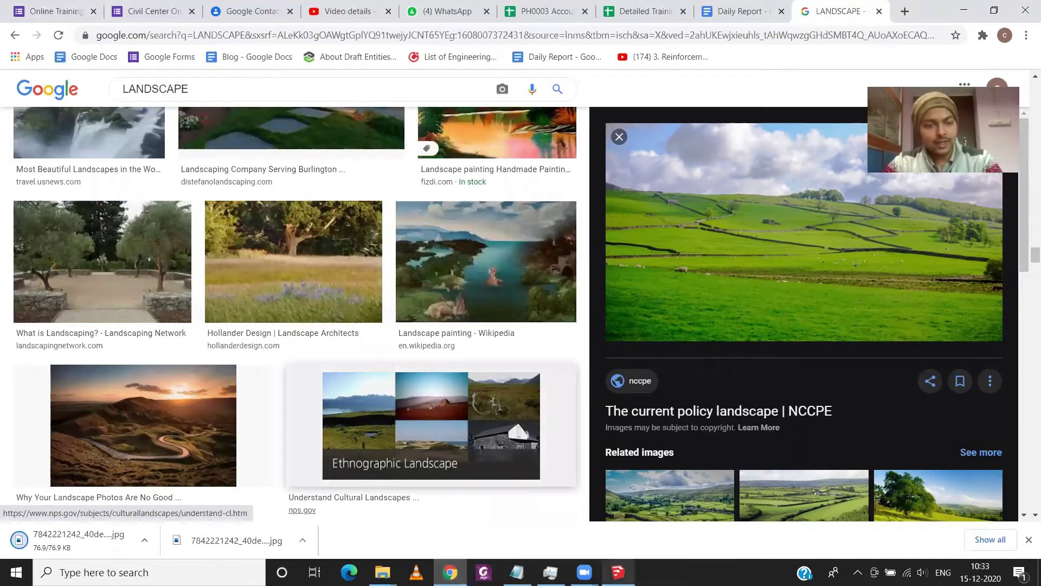
Return to SketchUp and orbit to view the house from the side.
key("alt+Tab")
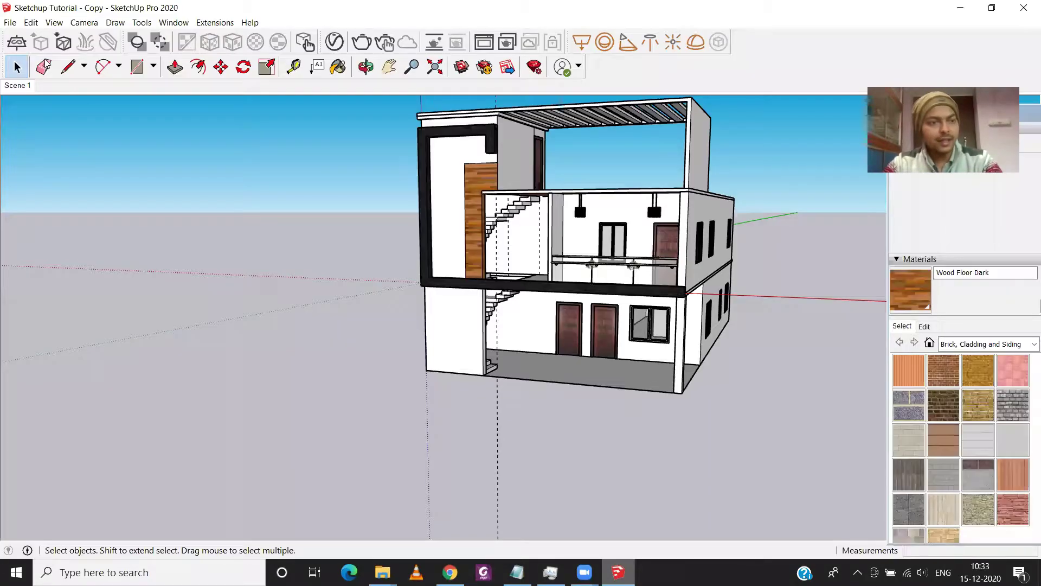
scroll(535, 409, "down", 3)
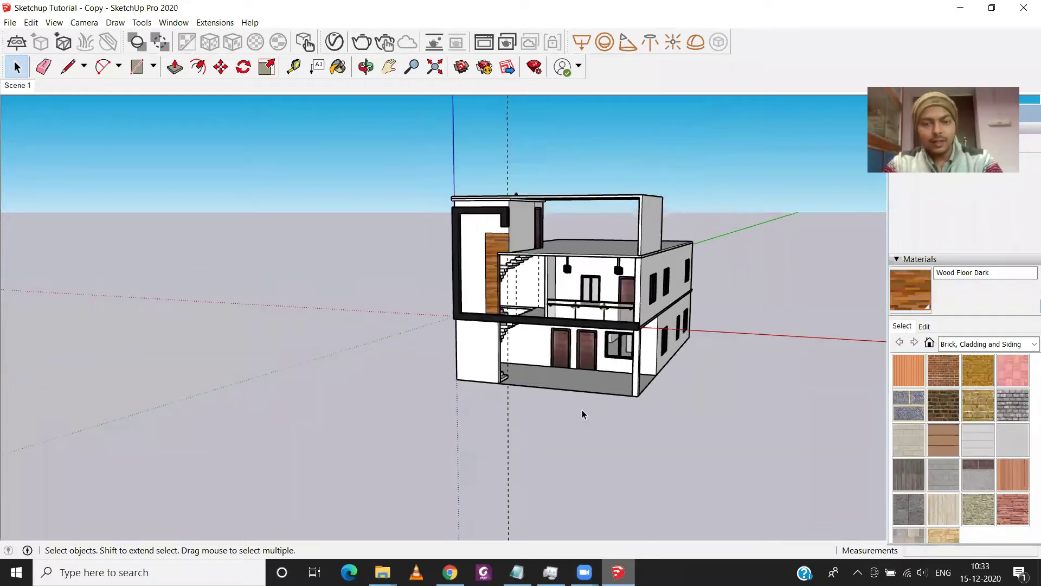
middle_click_drag(583, 414, 360, 448)
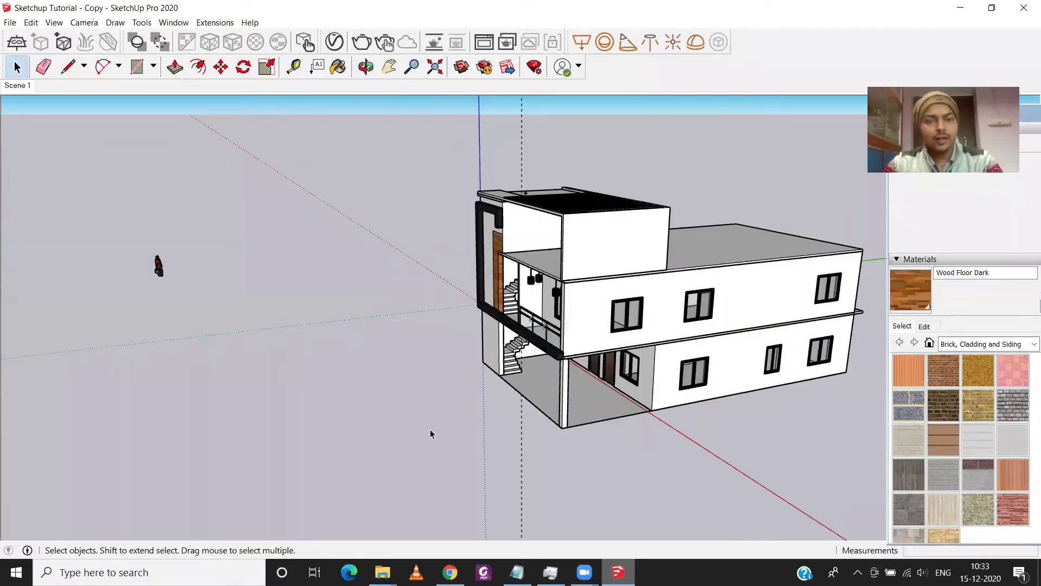
mouse_move(513, 427)
middle_mouse_down()
mouse_move(283, 394)
mouse_move(129, 189)
middle_mouse_up()
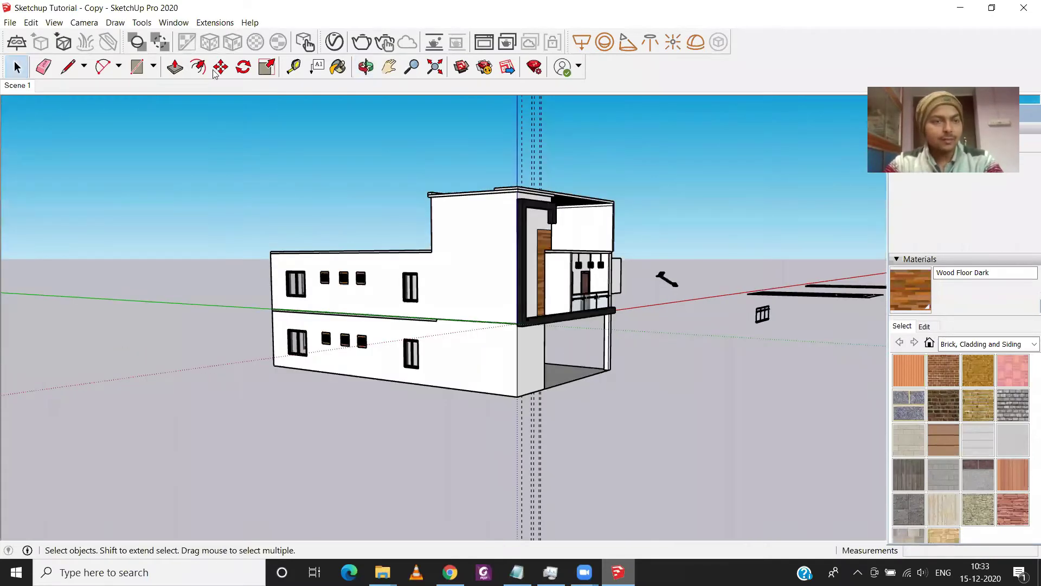
Draw a triangle of lines from the house corner out onto the ground, cancelling the extra line.
left_click(68, 66)
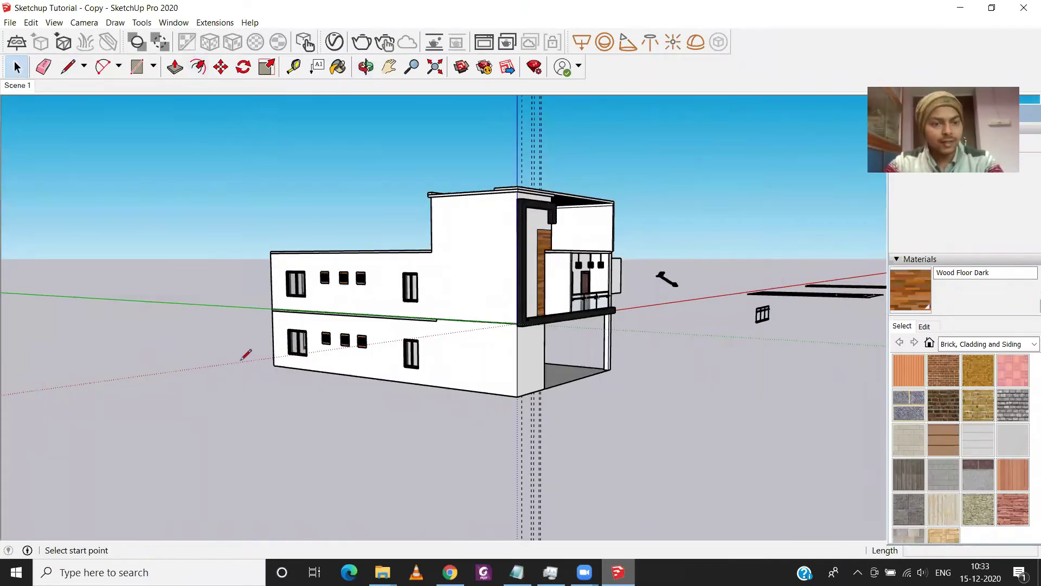
left_click(274, 364)
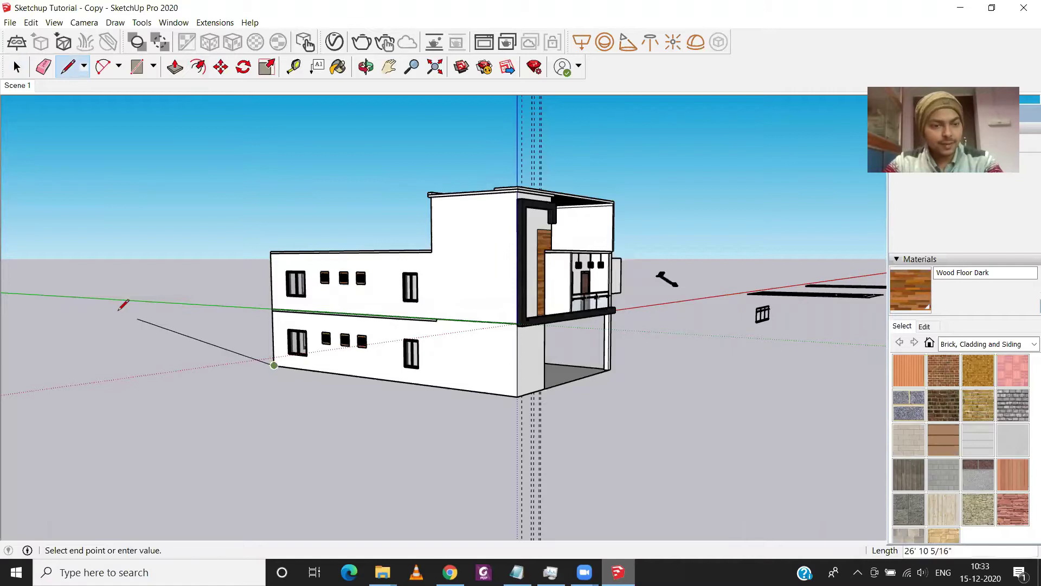
left_click(73, 339)
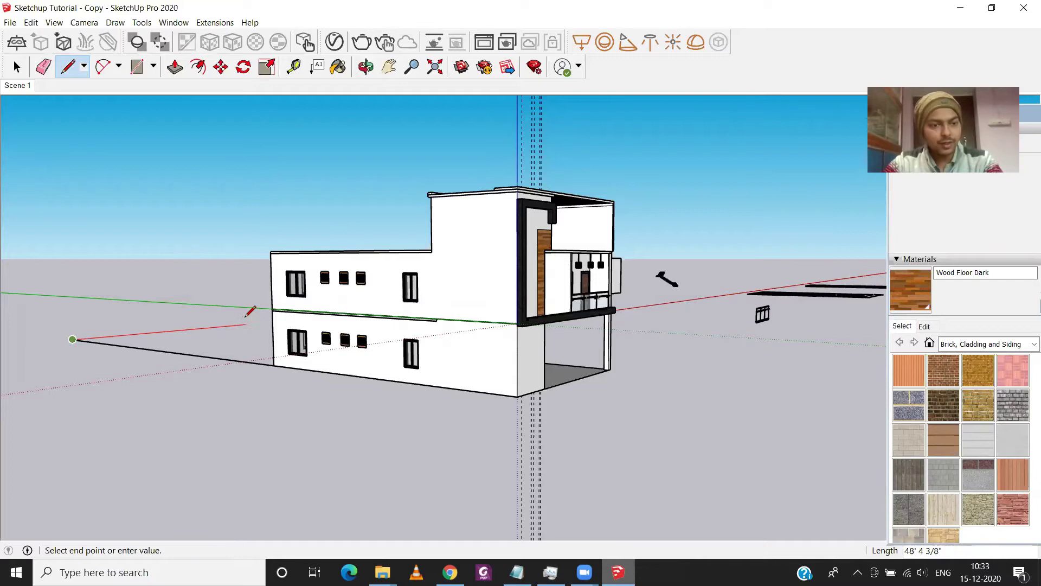
left_click(268, 322)
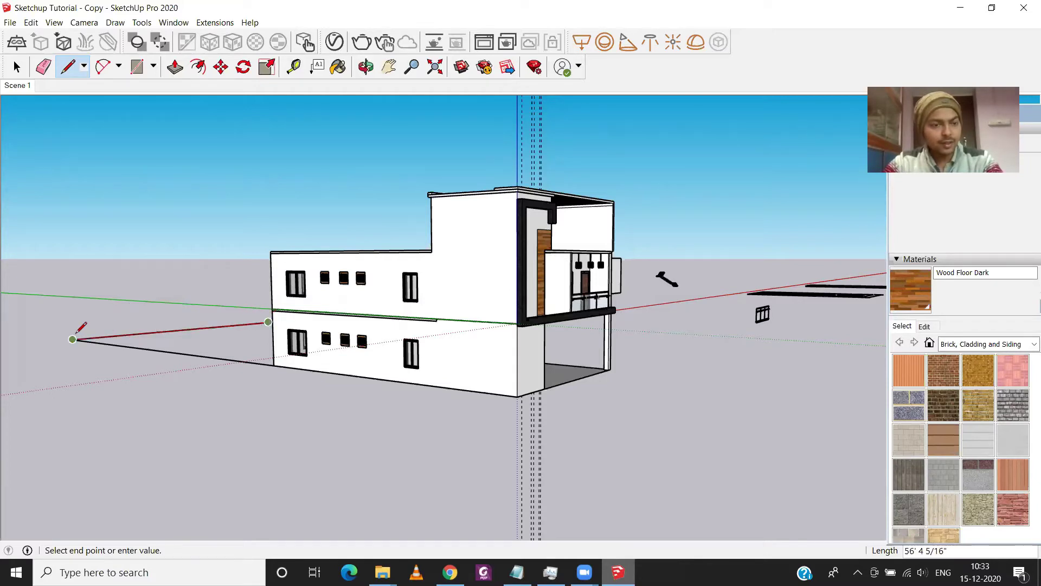
left_click(73, 340)
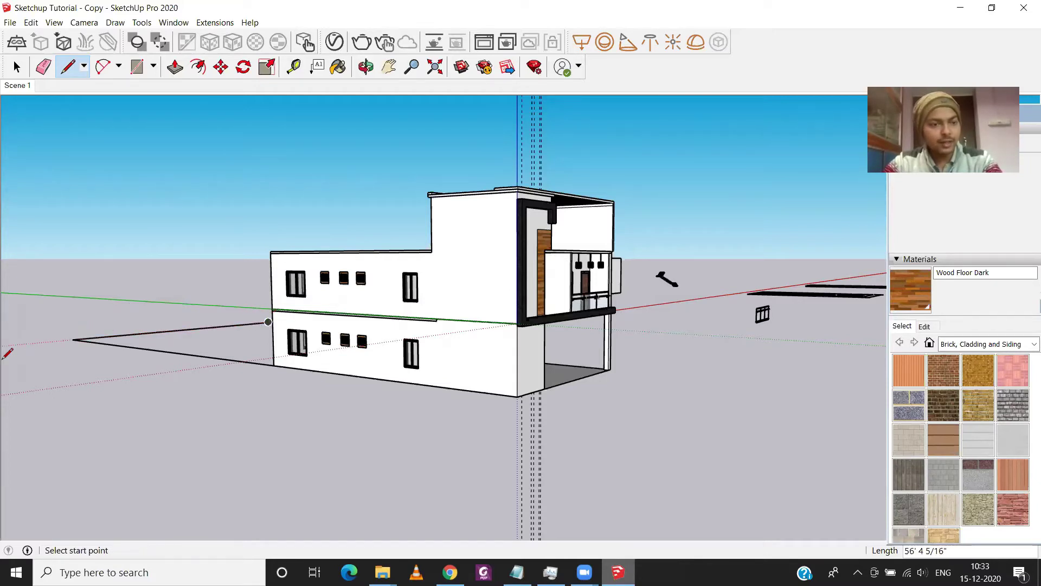
left_click(73, 339)
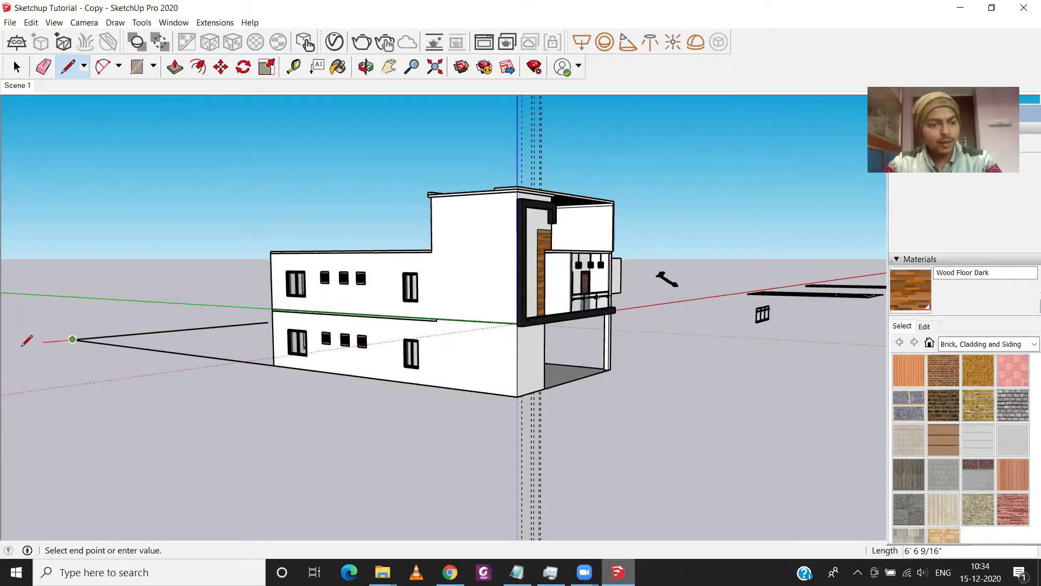
key("Escape")
Orbit toward the house front and switch to the standard Front view.
middle_click_drag(8, 345, 23, 453)
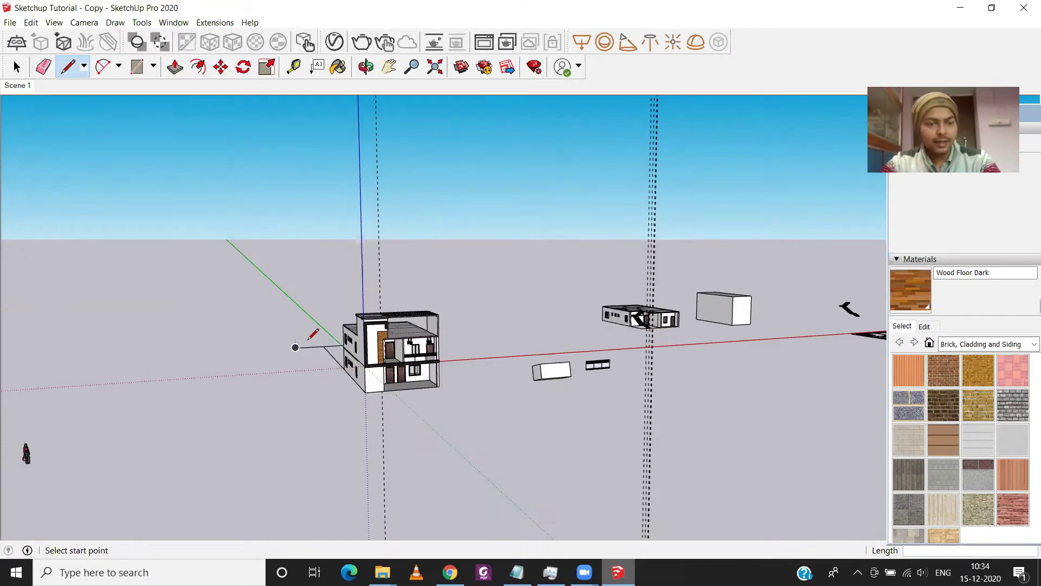
scroll(372, 386, "up", 5)
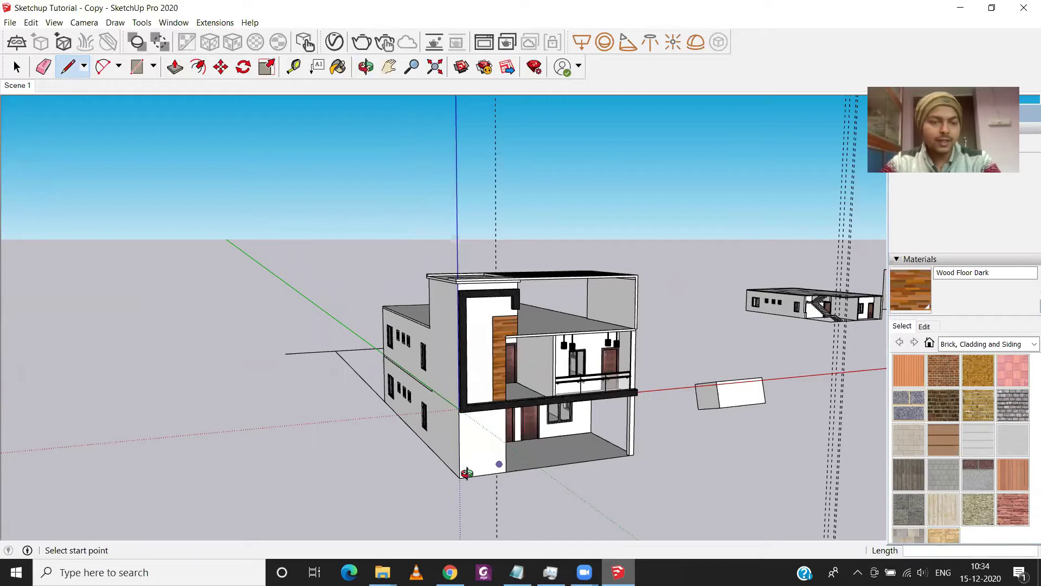
mouse_move(465, 470)
middle_mouse_down()
mouse_move(381, 469)
mouse_move(349, 430)
mouse_move(361, 483)
mouse_move(494, 458)
middle_mouse_up()
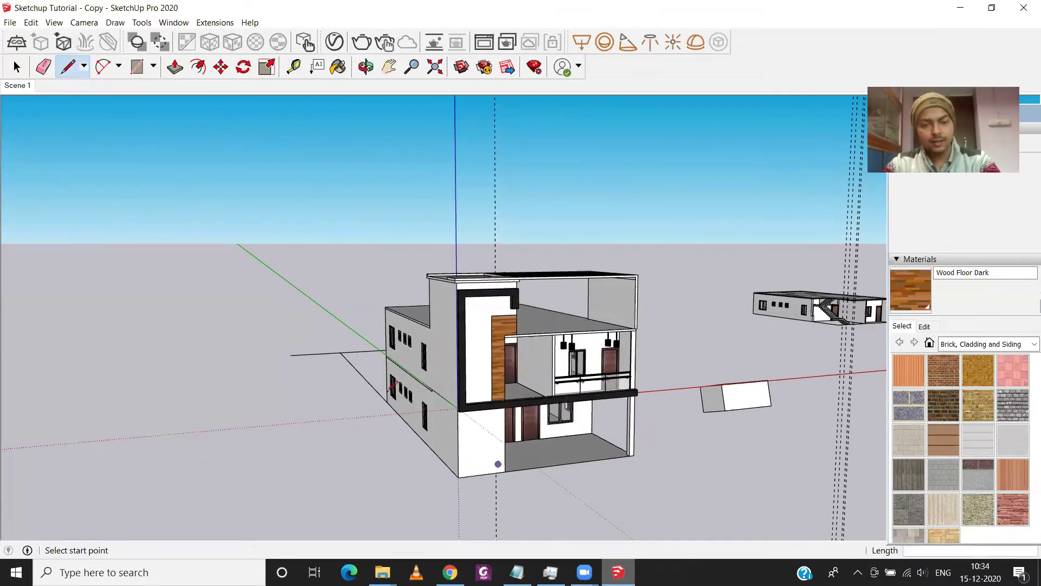
key("f")
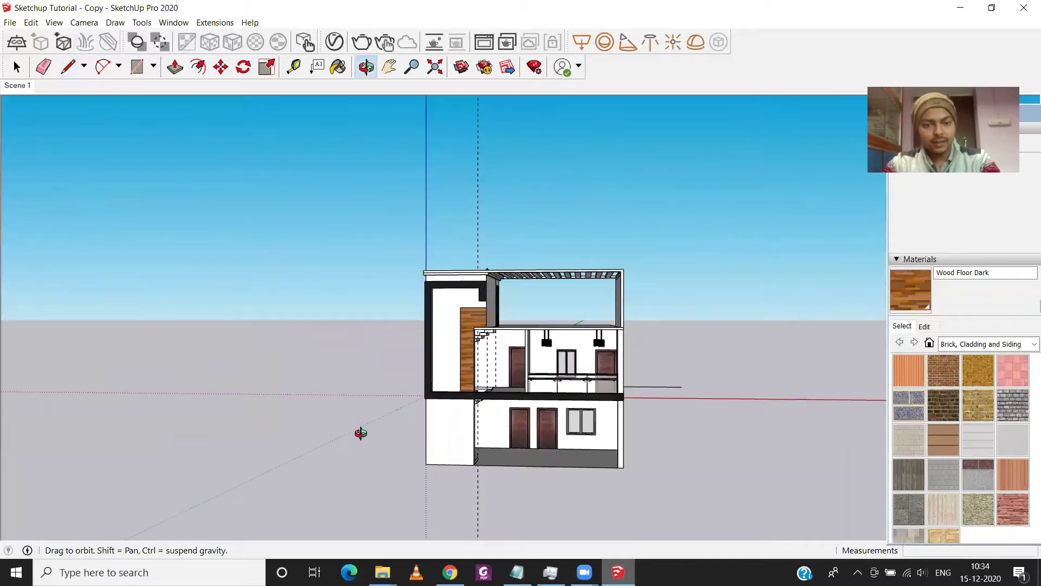
Import the downloaded green-hills landscape JPG into the model as an image.
left_click(10, 22)
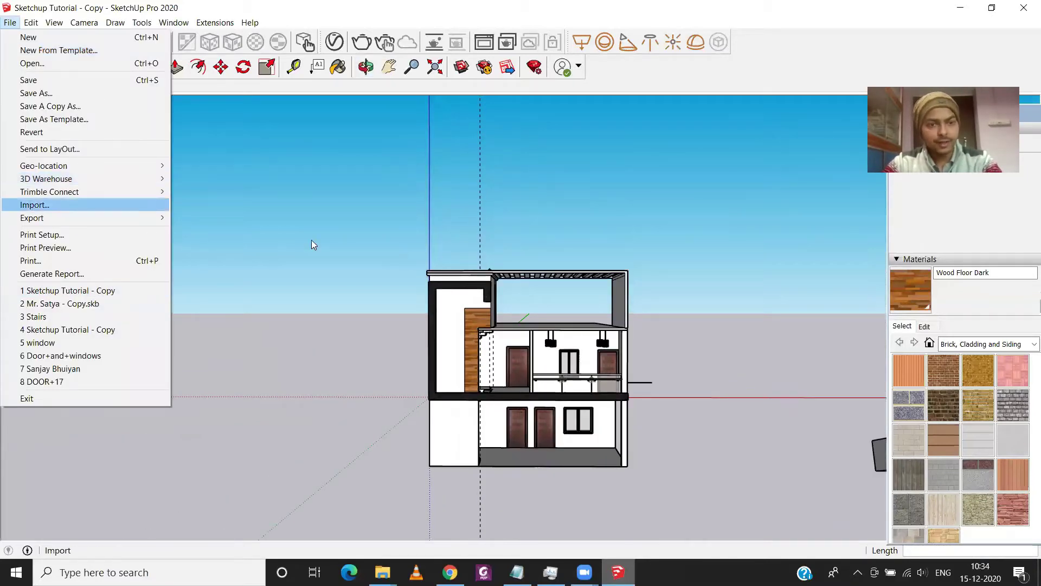
key("Return")
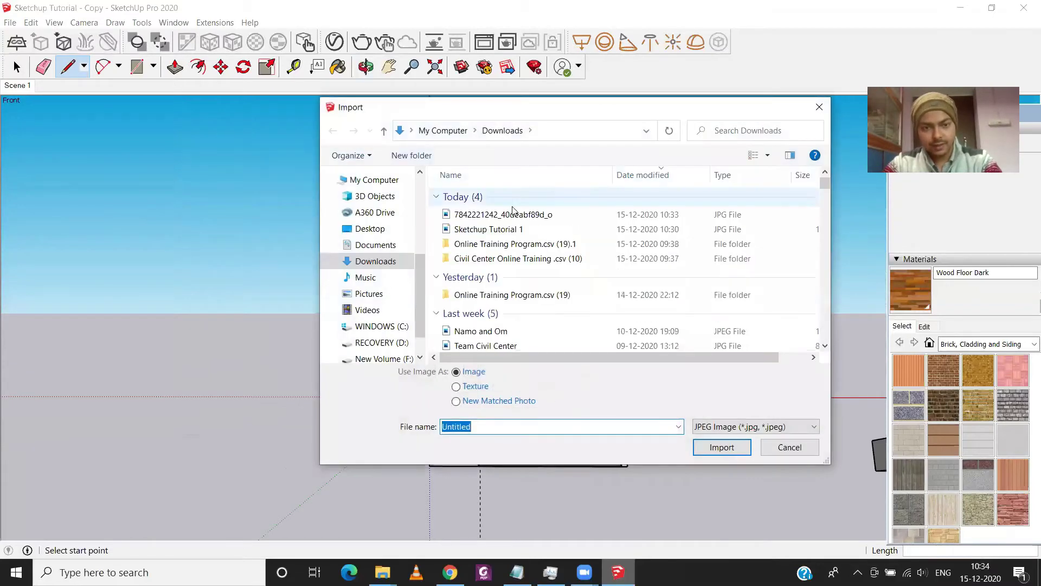
left_click(513, 212)
left_click(713, 452)
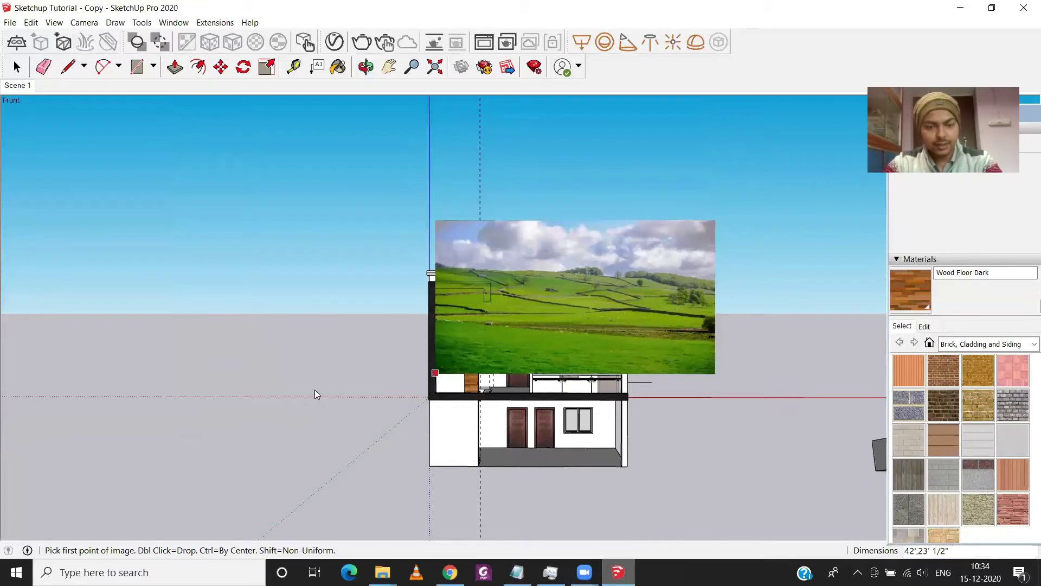
Place the image flat on the ground beside the house with two corner points.
mouse_move(326, 403)
middle_mouse_down()
mouse_move(430, 406)
mouse_move(557, 445)
mouse_move(437, 416)
middle_mouse_up()
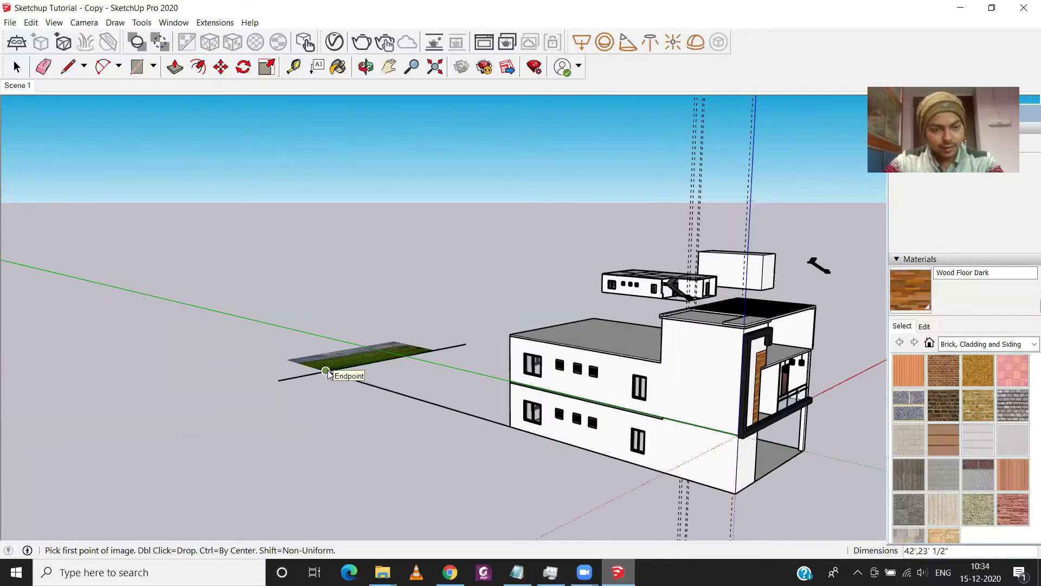
left_click(279, 380)
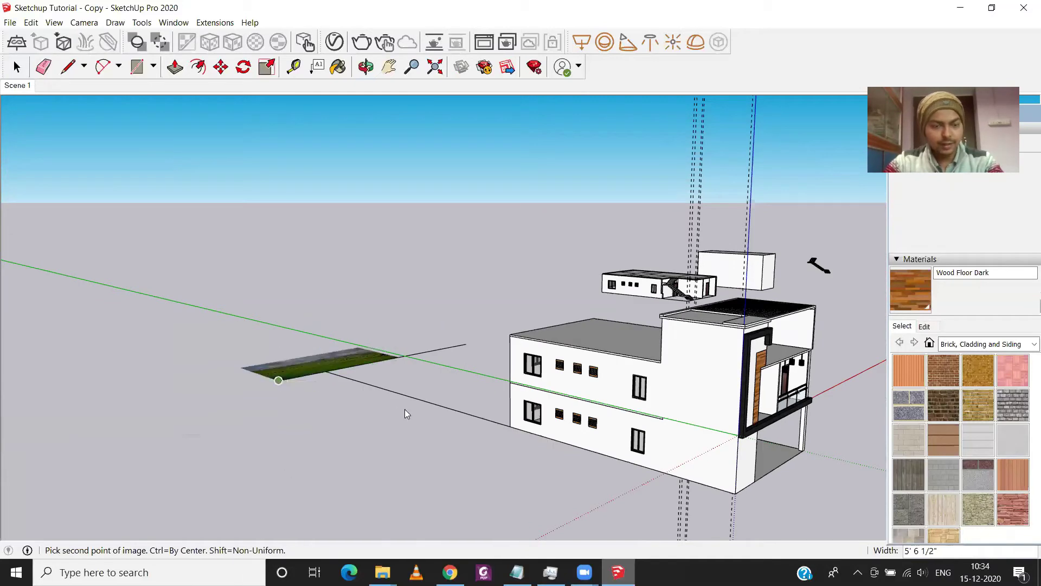
left_click(312, 327)
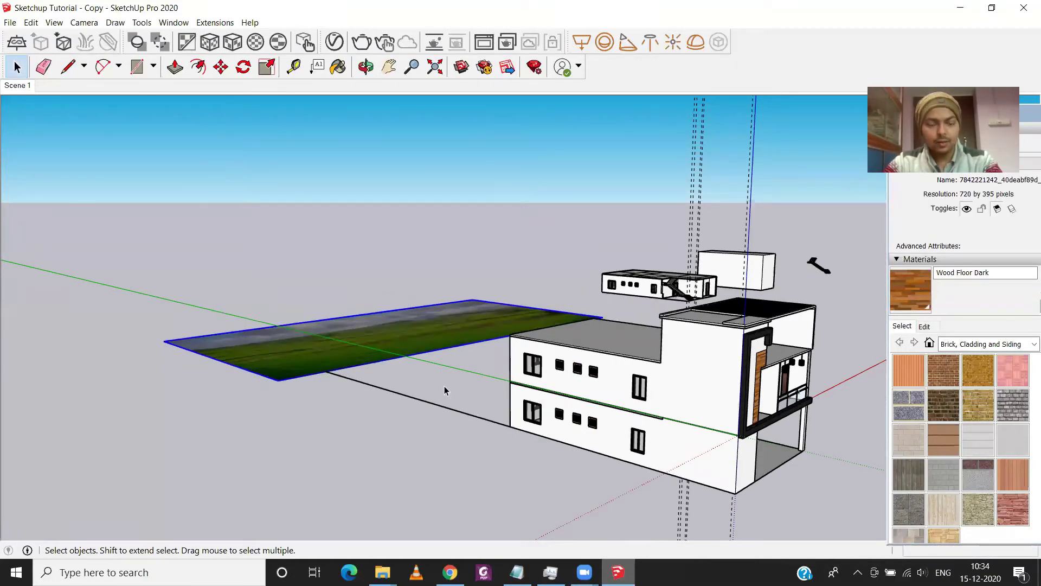
middle_click_drag(586, 402, 204, 365)
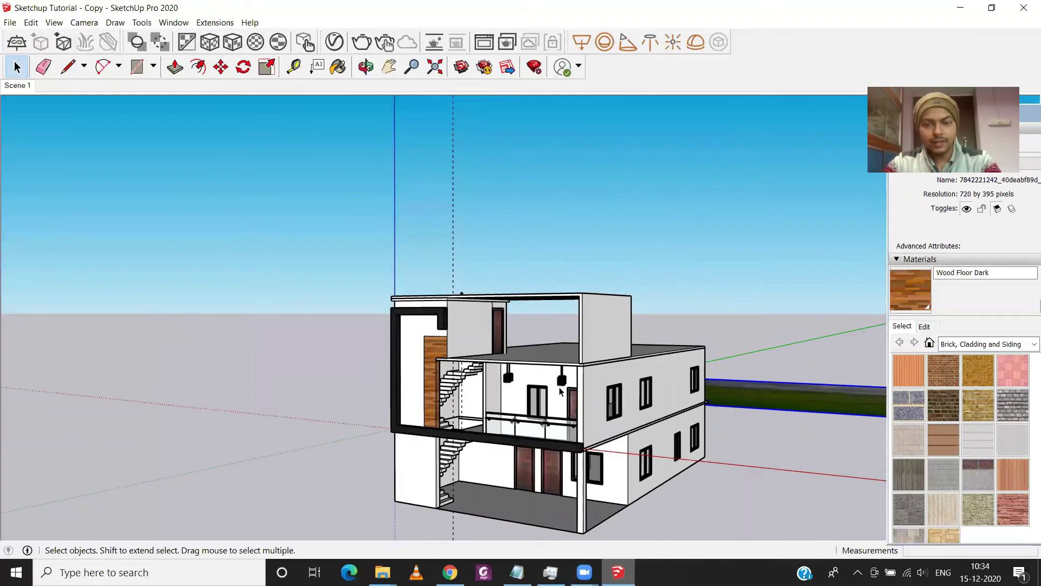
scroll(559, 391, "down", 1)
Delete the small stray box near the house.
scroll(597, 391, "down", 1)
scroll(654, 393, "down", 1)
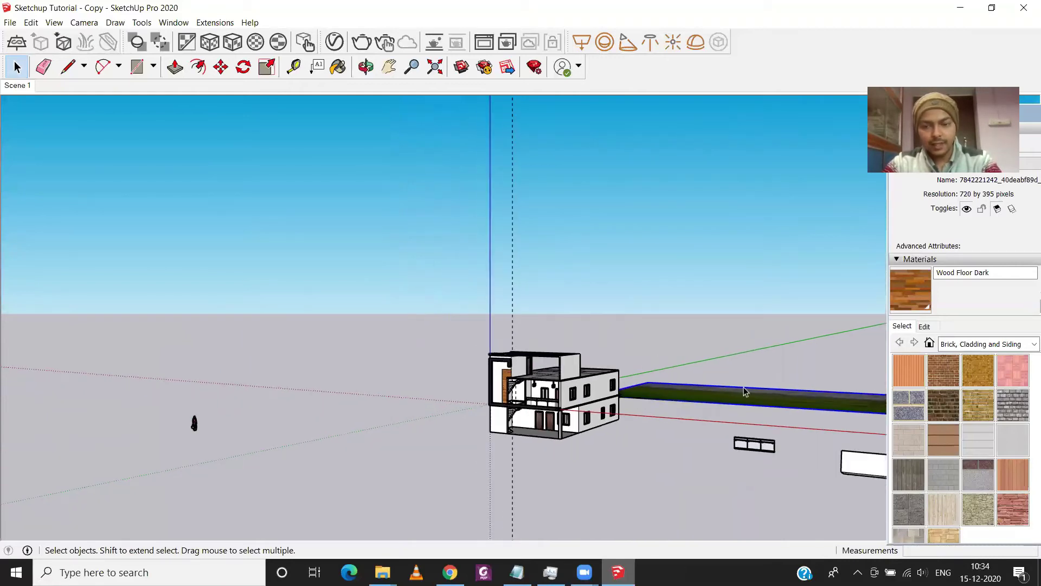
scroll(745, 391, "down", 1)
middle_click_drag(744, 391, 807, 460)
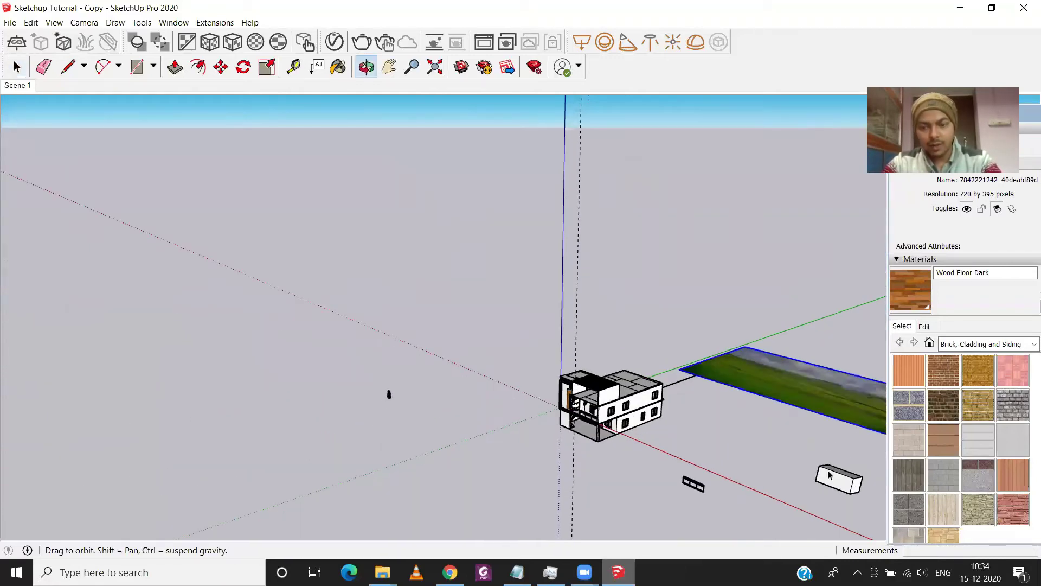
left_click(862, 491)
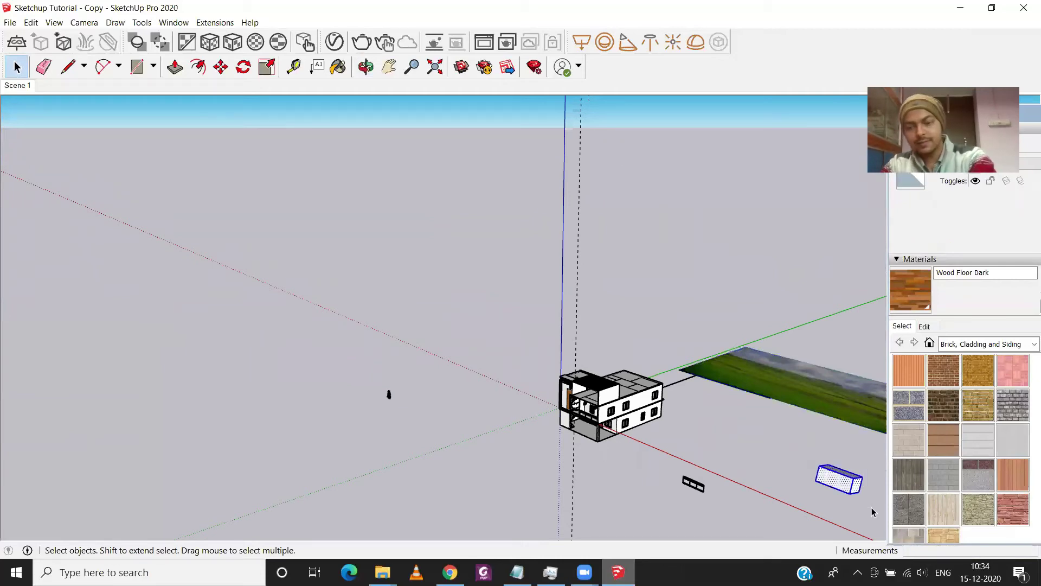
key("Delete")
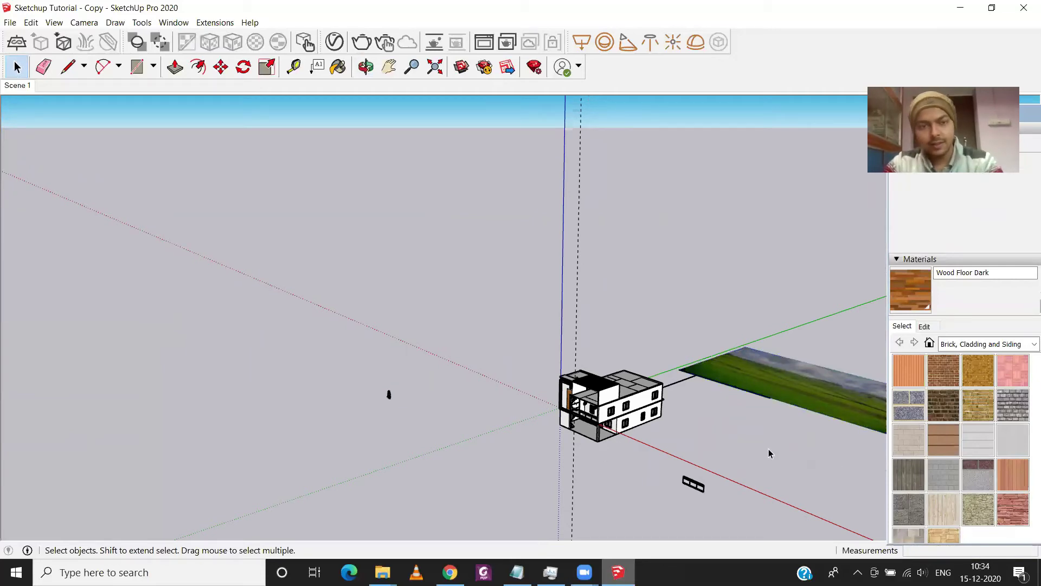
Draw a ground rectangle and push/pull it up about 9 feet into a box.
left_click(137, 66)
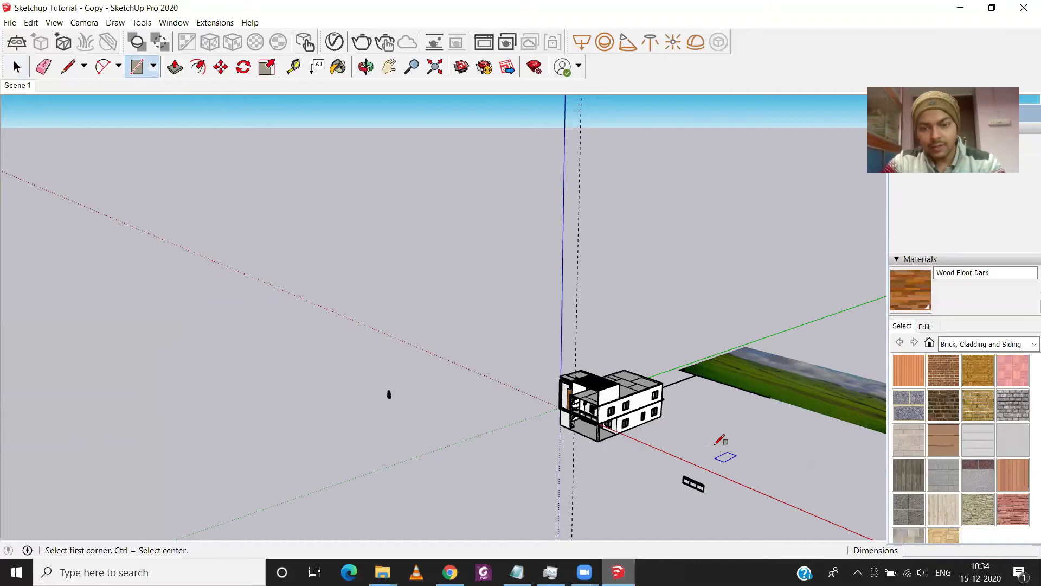
left_click(715, 446)
left_click(750, 463)
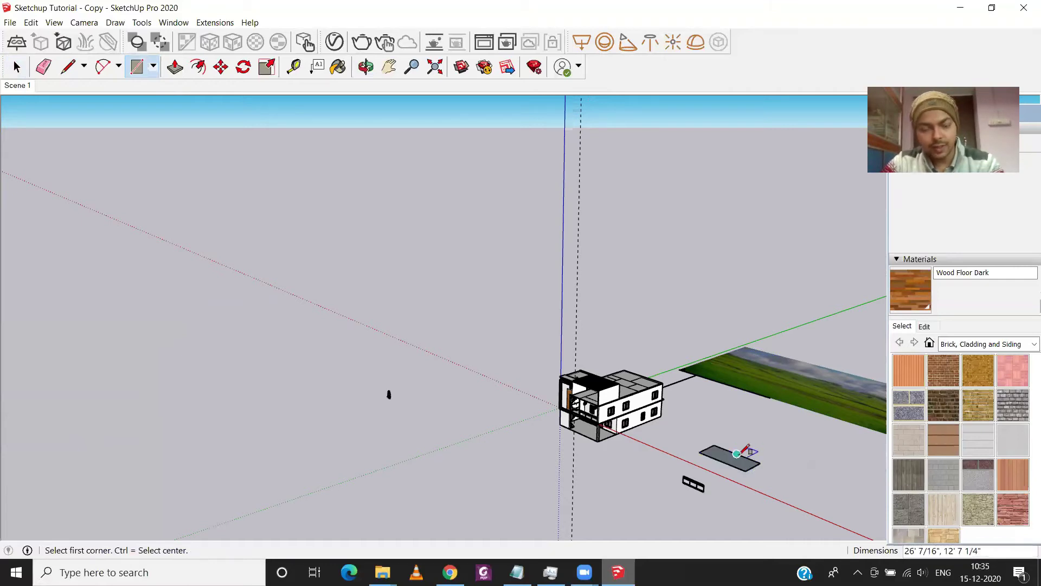
key("p")
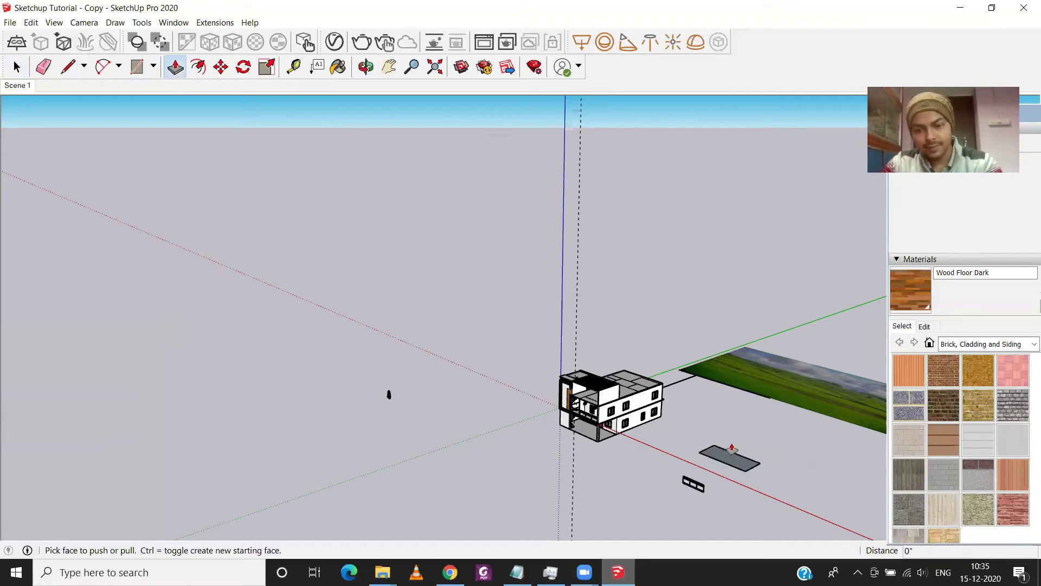
left_click(731, 448)
left_click(746, 460)
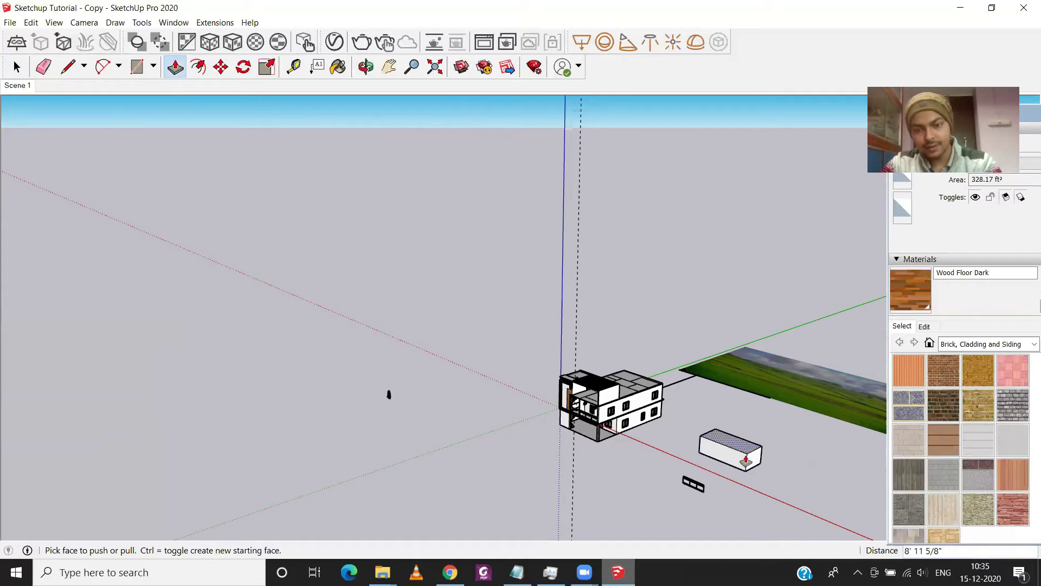
key("space")
left_click(824, 407)
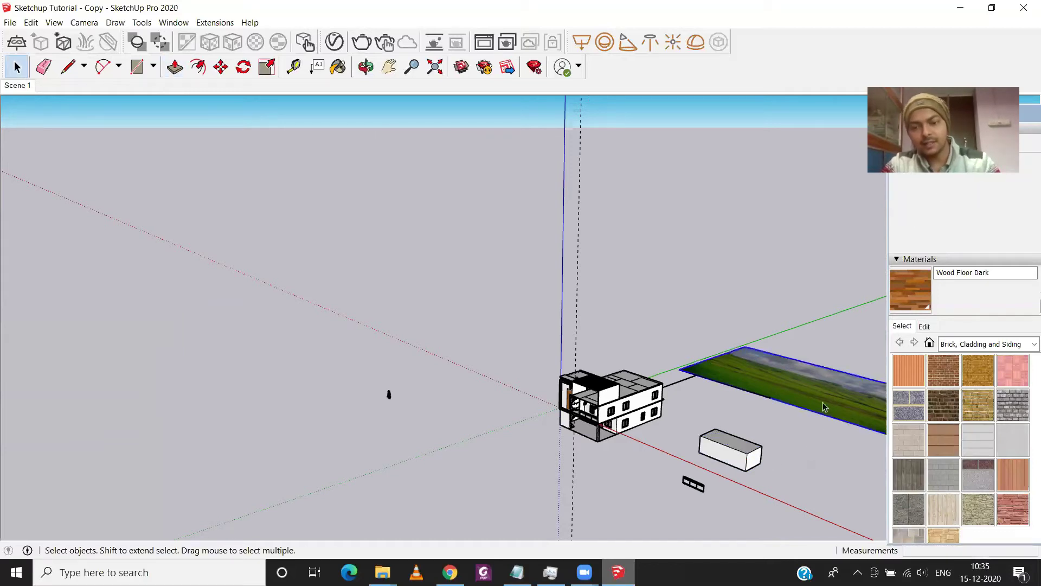
Rotate the selected landscape image and white box 90° about the box corner to stand upright.
left_click(738, 462, "shift")
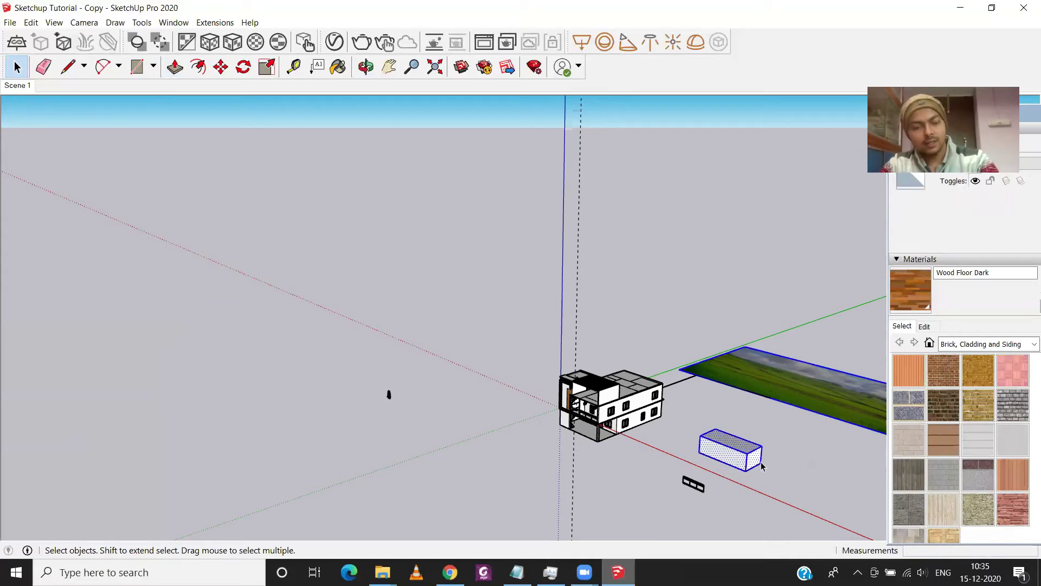
key("q")
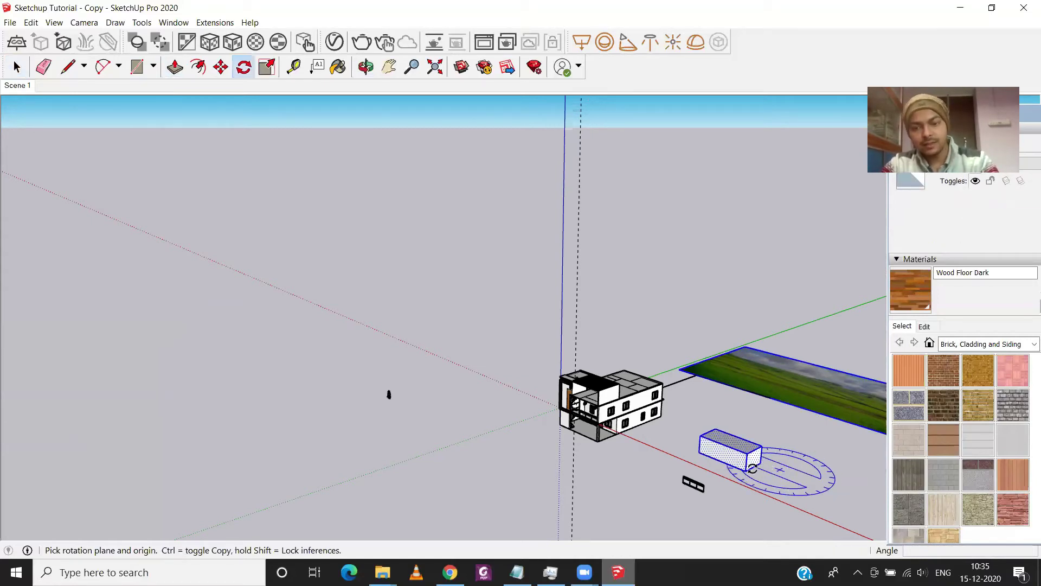
left_click(758, 464)
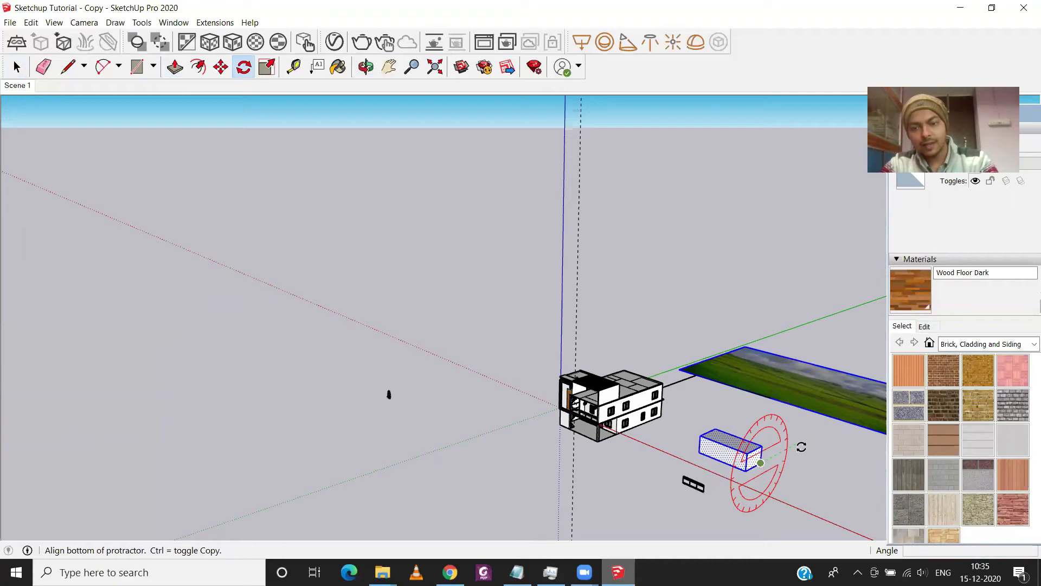
left_click(802, 447)
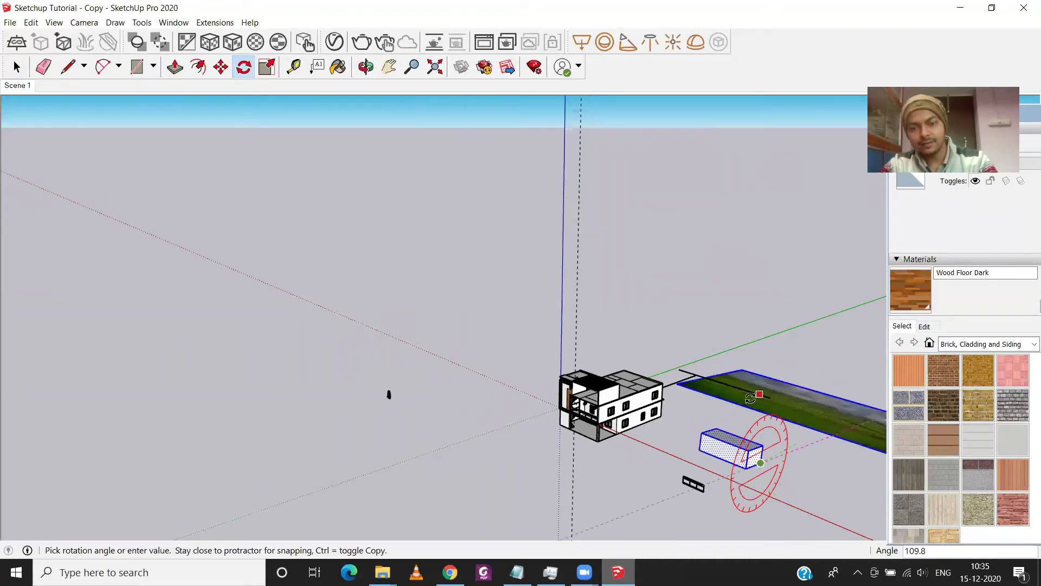
left_click(740, 395)
key("m")
left_click(591, 216)
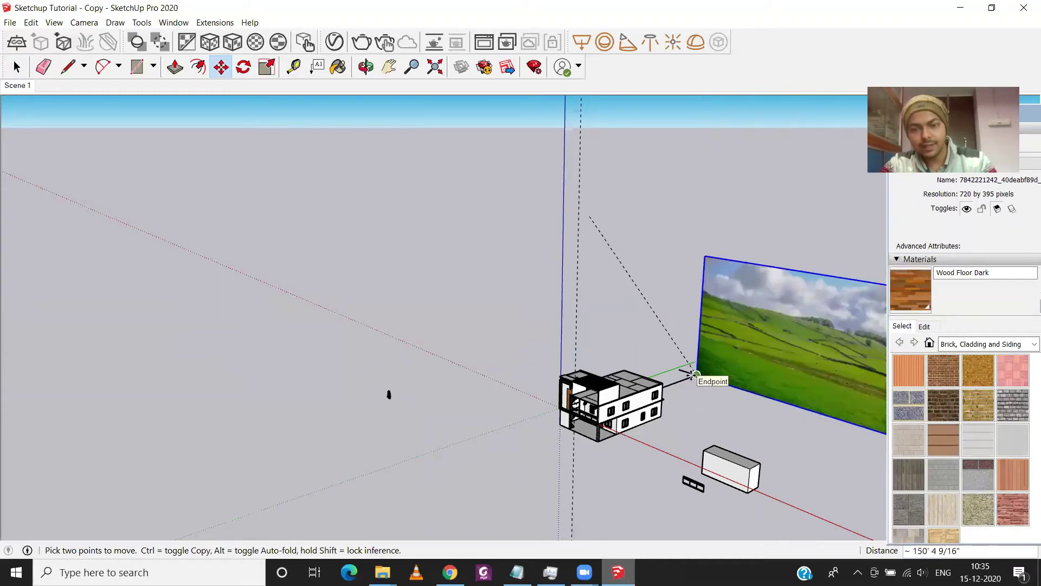
Move the upright image by its bottom corner to just behind the house.
middle_click_drag(519, 374, 563, 326)
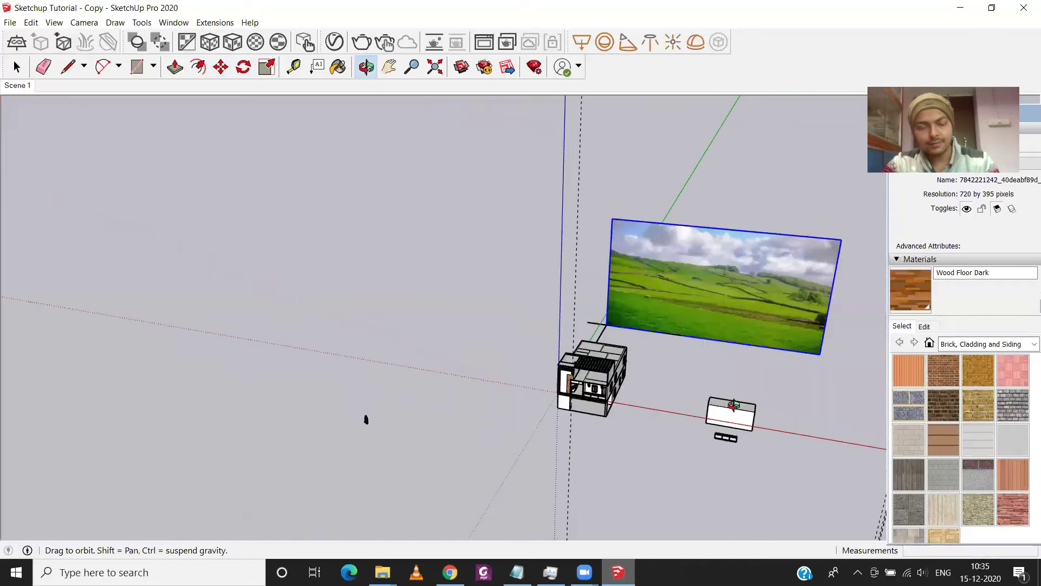
scroll(562, 326, "up", 3)
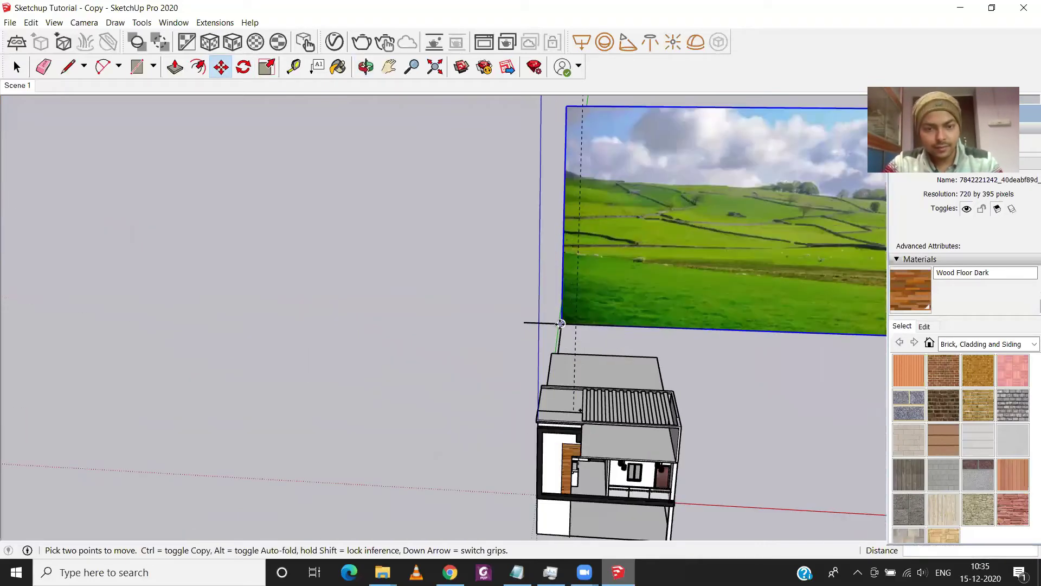
left_click(559, 323)
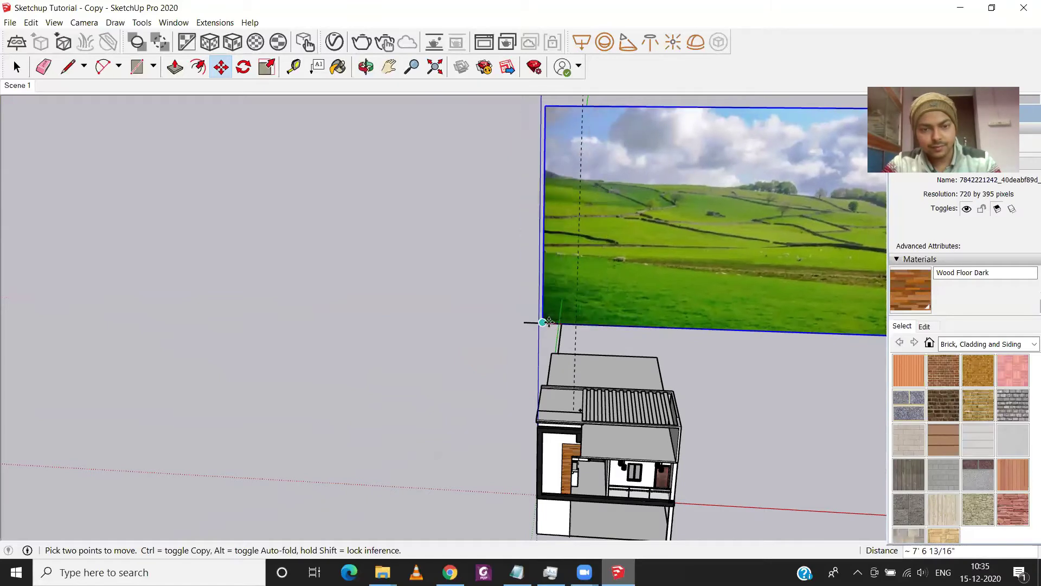
left_click(543, 323)
middle_click_drag(521, 342, 623, 251)
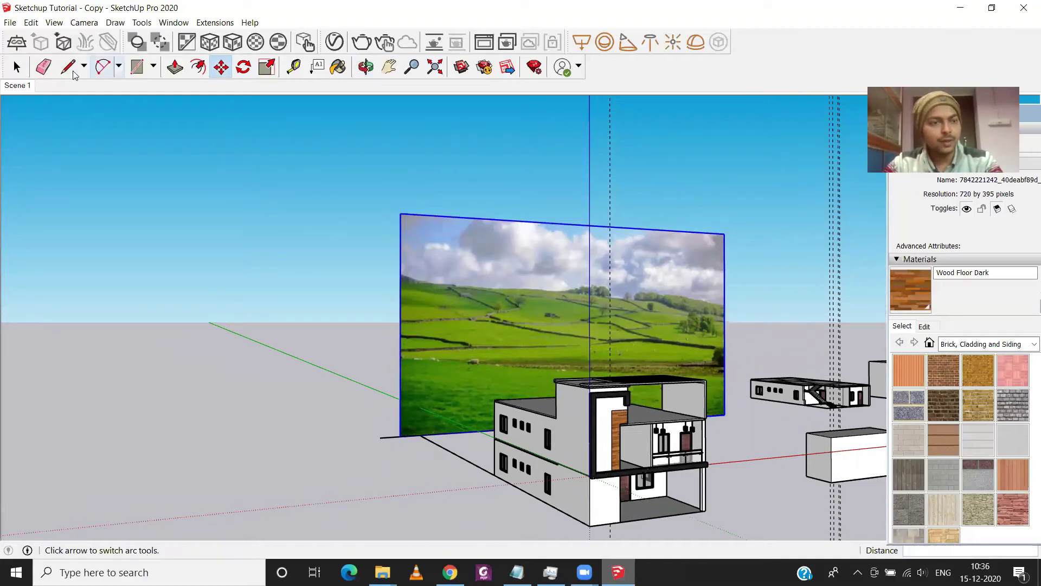
Draw a short vertical line straight down from the image's lower corner.
key("l")
left_click(380, 437)
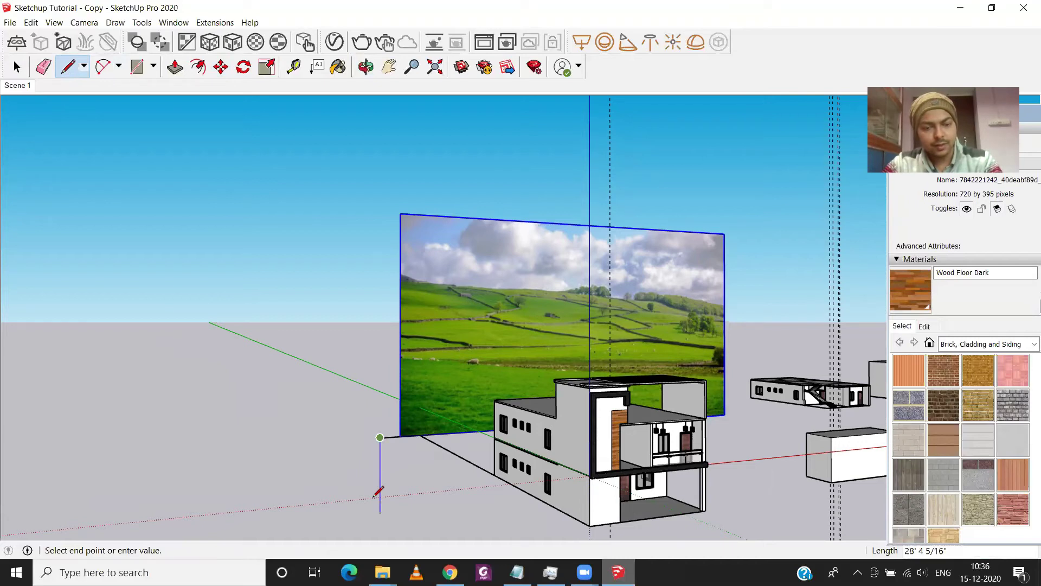
left_click(380, 514)
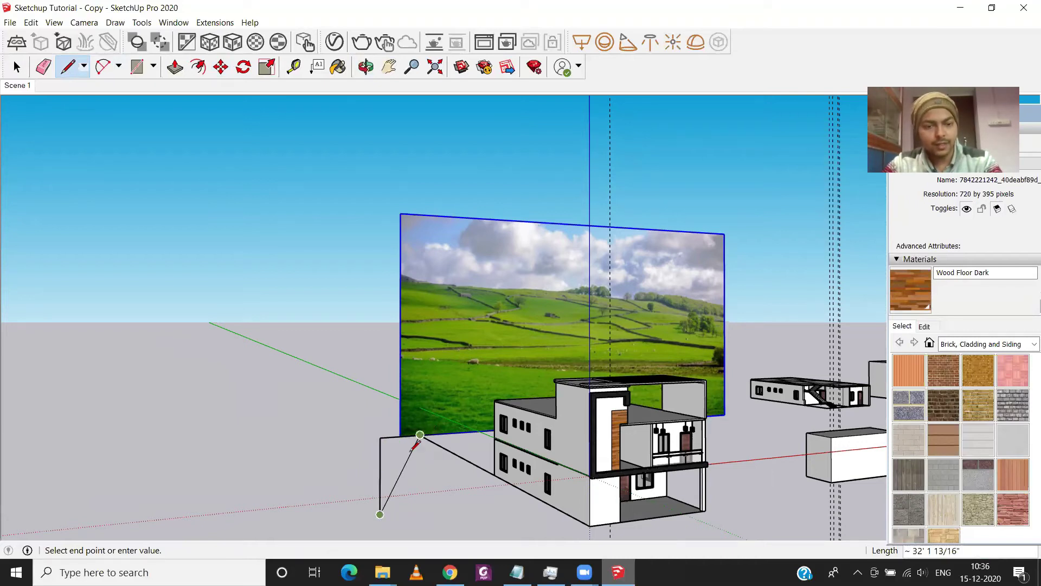
key("Escape")
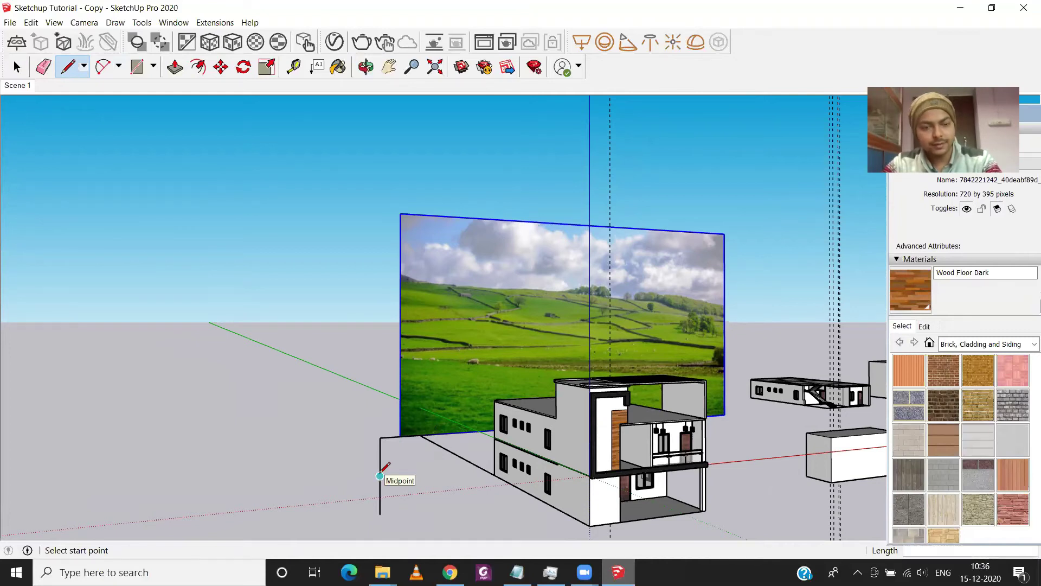
key("space")
Face the house head-on and scale the landscape image up to fill the background.
mouse_move(380, 476)
middle_mouse_down()
mouse_move(329, 361)
mouse_move(423, 477)
mouse_move(607, 369)
mouse_move(237, 421)
middle_mouse_up()
key("m")
scroll(380, 461, "up", 3)
scroll(356, 467, "down", 3)
key("o")
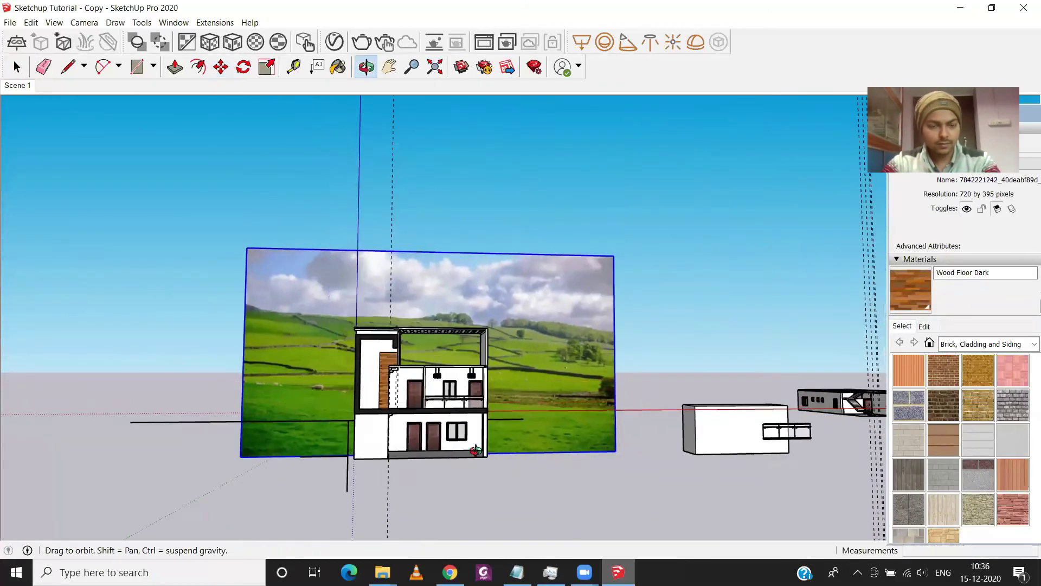
middle_click_drag(476, 450, 380, 434)
key("m")
key("s")
scroll(217, 451, "up", 2)
scroll(163, 451, "up", 1)
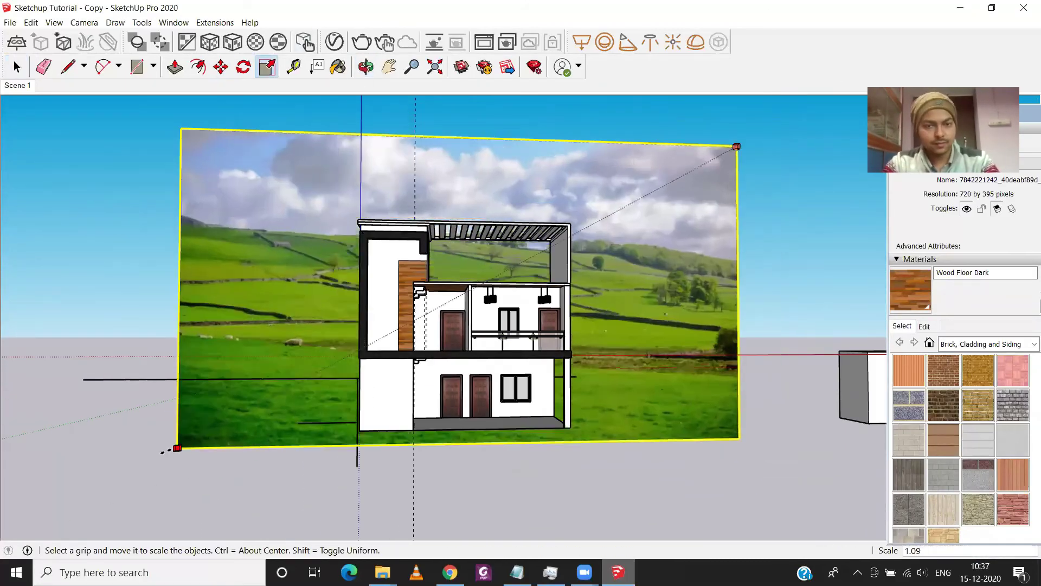
scroll(163, 452, "up", 2)
mouse_move(162, 452)
middle_mouse_down()
mouse_move(228, 434)
mouse_move(162, 423)
middle_mouse_up()
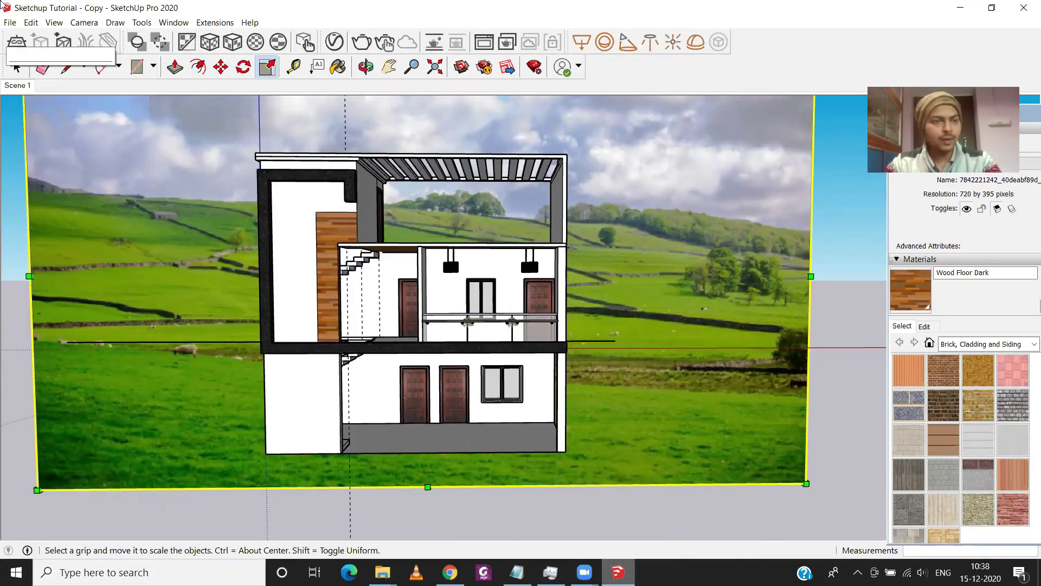
left_click(10, 22)
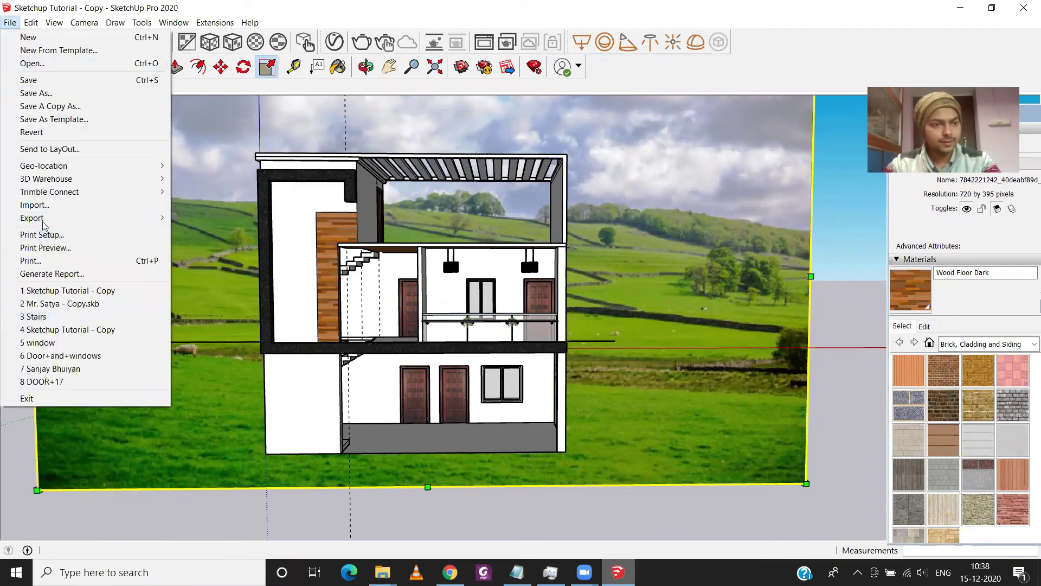
Export the view as JPEG 'Sketchup Tutorial 1' in Downloads, overwriting the old file.
mouse_move(31, 218)
left_click(214, 231)
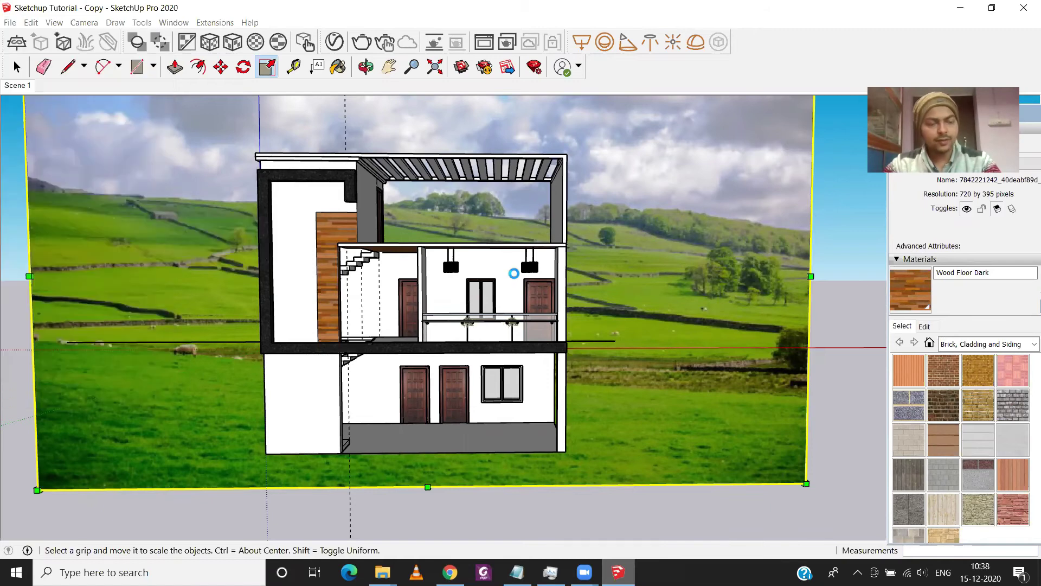
left_click(515, 229)
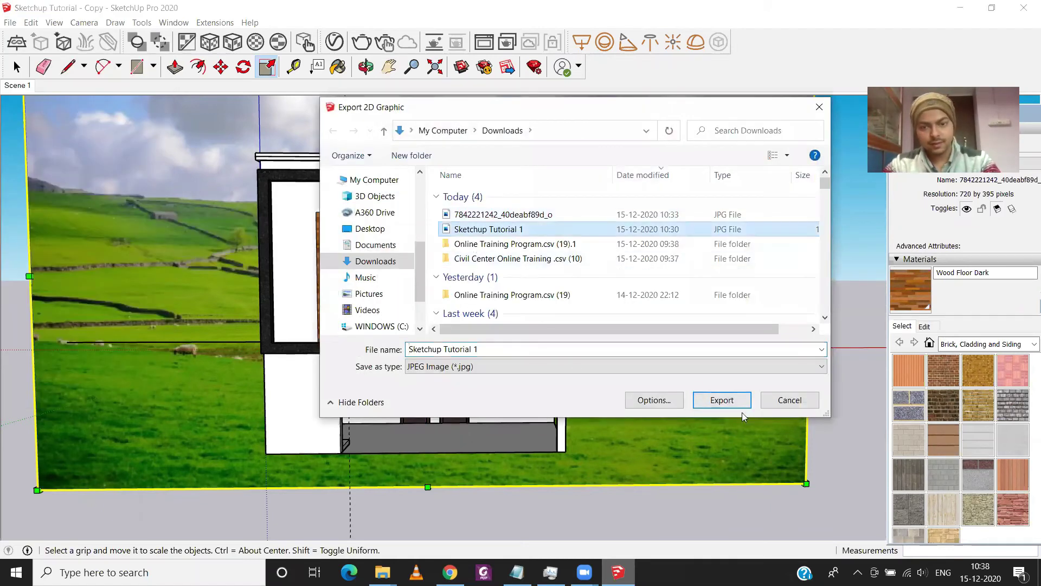
left_click(741, 406)
left_click(550, 289)
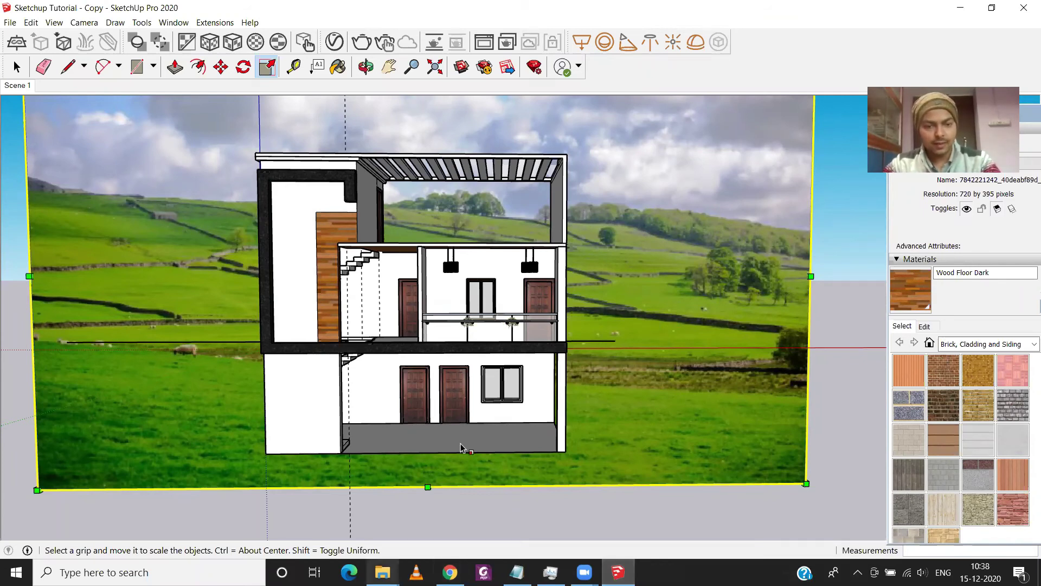
mouse_move(382, 572)
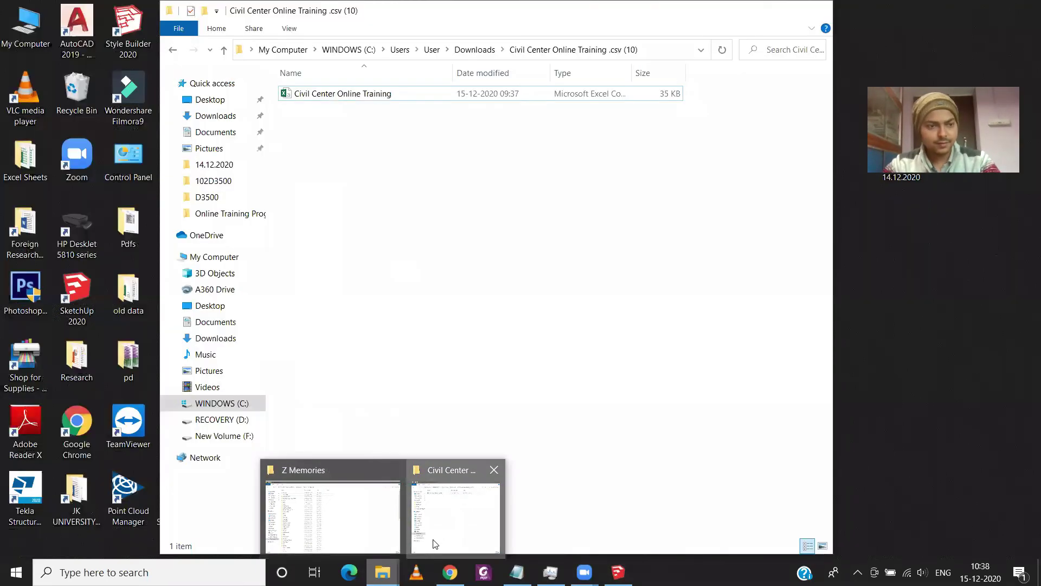
Open Sketchup Tutorial 1.jpg from the Downloads folder in File Explorer.
left_click(434, 544)
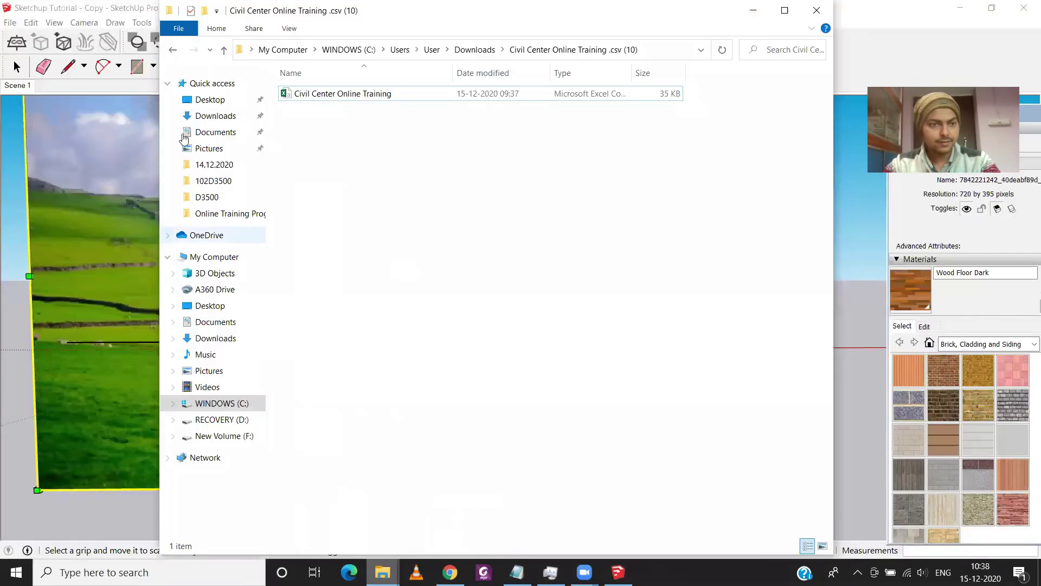
left_click(223, 116)
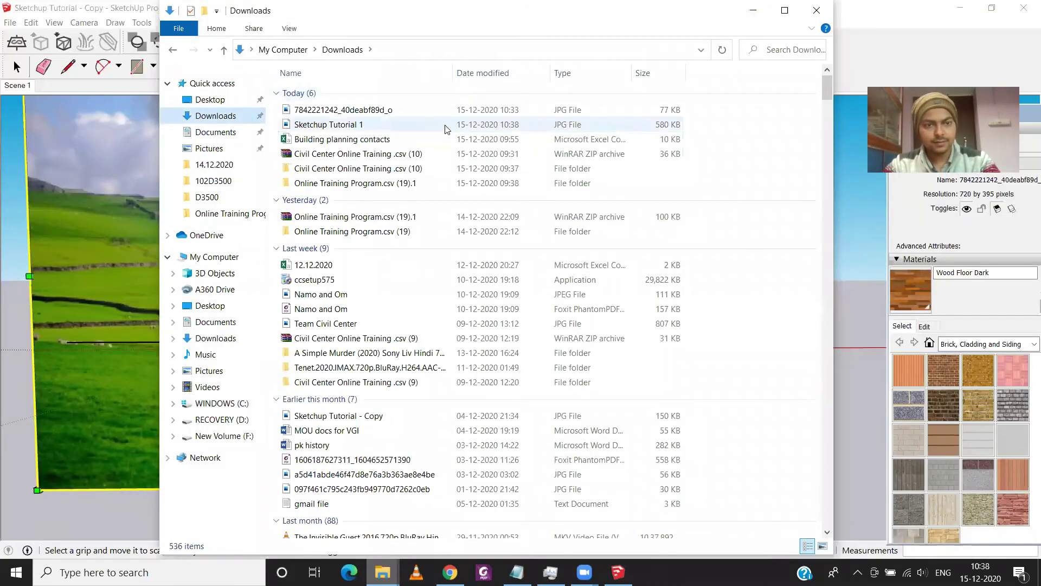
left_click(448, 125)
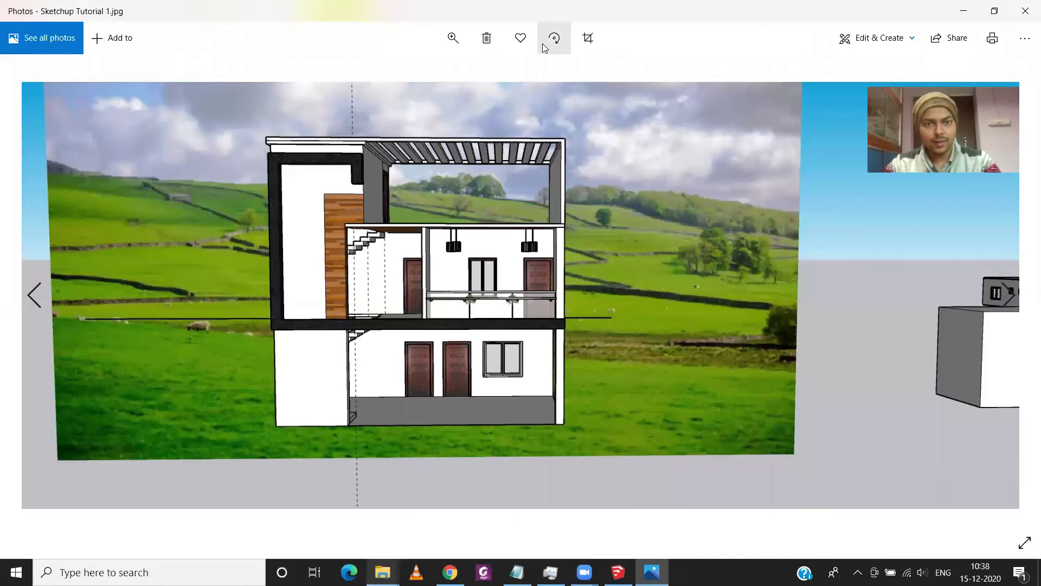
Crop the photo with a Square aspect ratio.
left_click(585, 39)
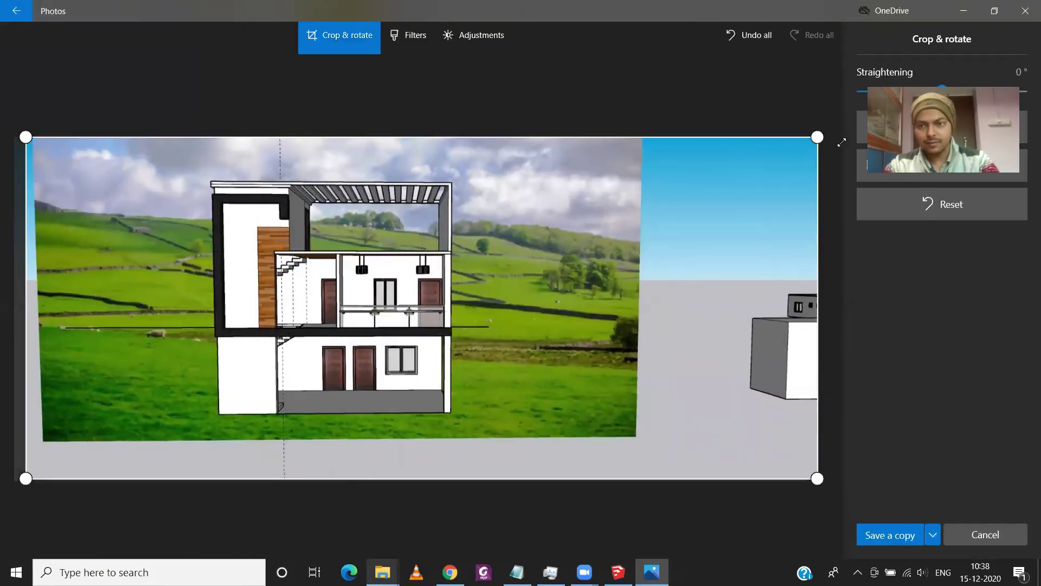
left_click(942, 166)
left_click(895, 304)
scroll(458, 405, "up", 2)
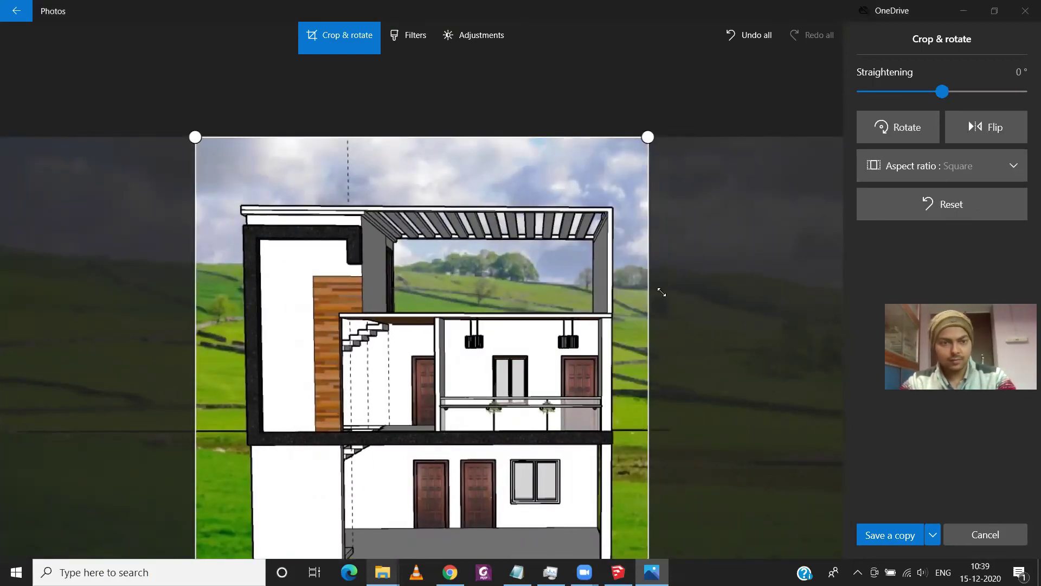
left_click(932, 537)
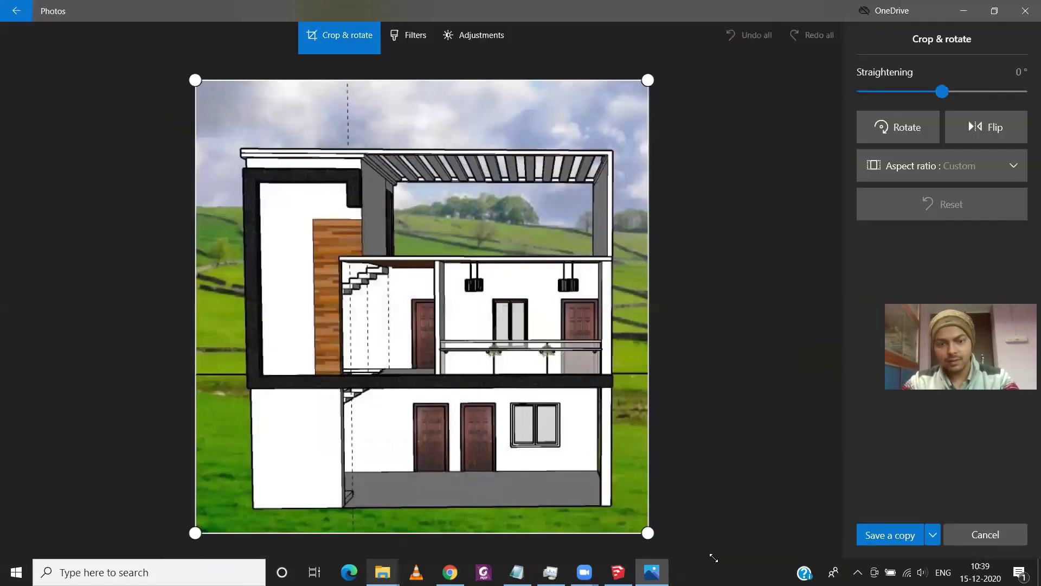
Reframe the square crop so the house fills it, and save over the original.
left_click(1011, 169)
left_click(922, 222)
left_click_drag(648, 533, 624, 497)
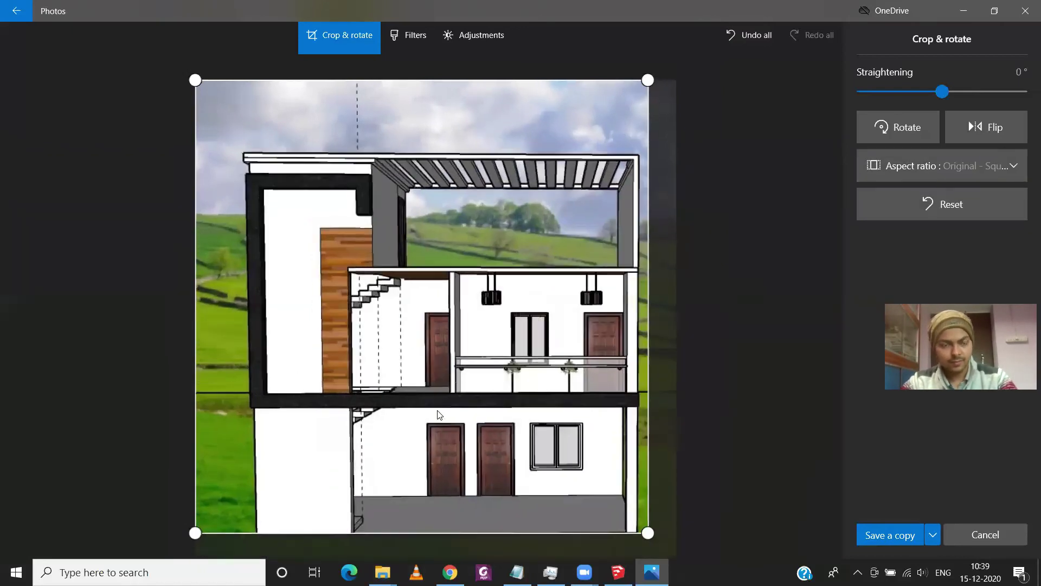
left_click(933, 535)
left_click(889, 510)
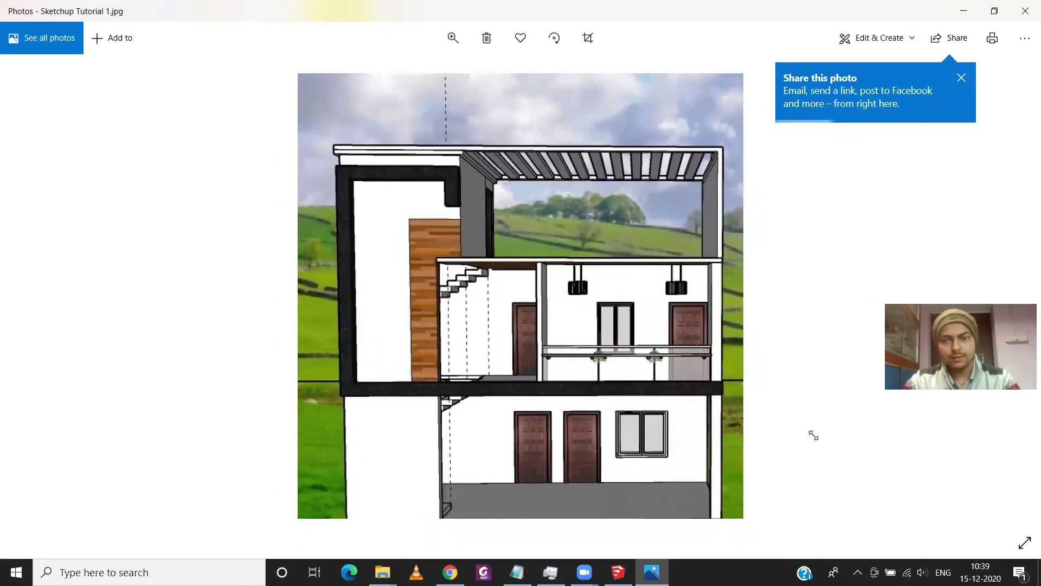